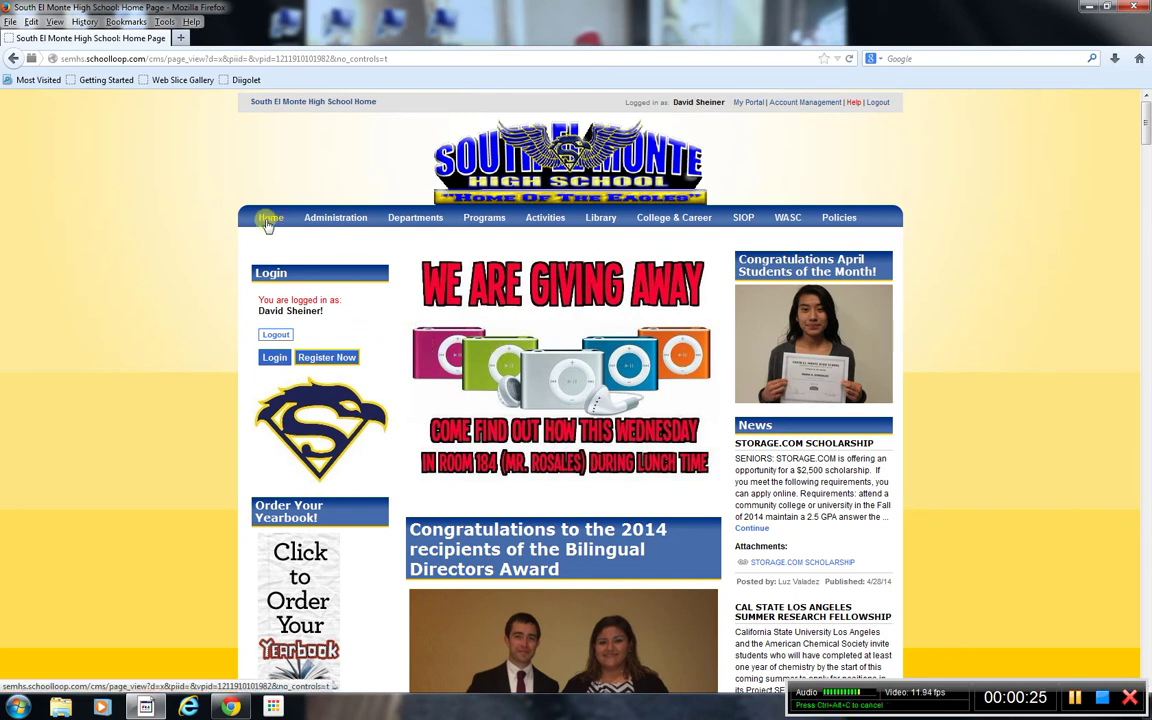
Step: Browse the school site's Activities Office, Career Technical Education and Mission & Vision pages, then return home
{"action": "mouse_move", "coordinate": [341, 222]}
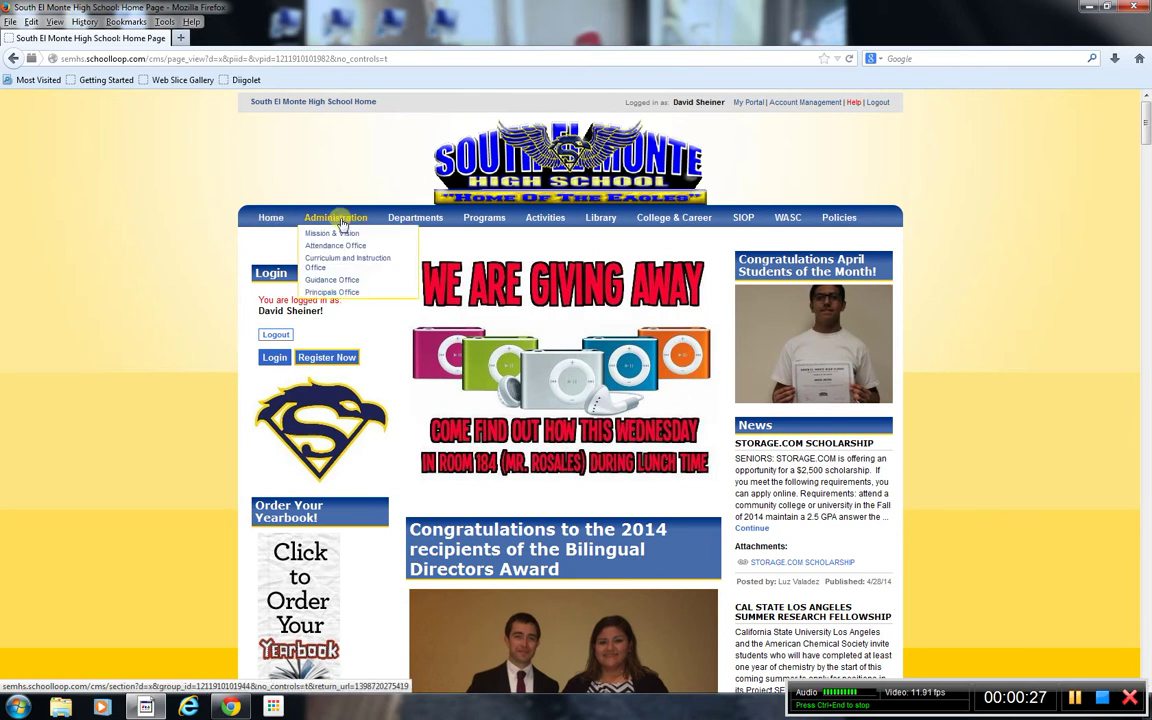
{"action": "mouse_move", "coordinate": [408, 221]}
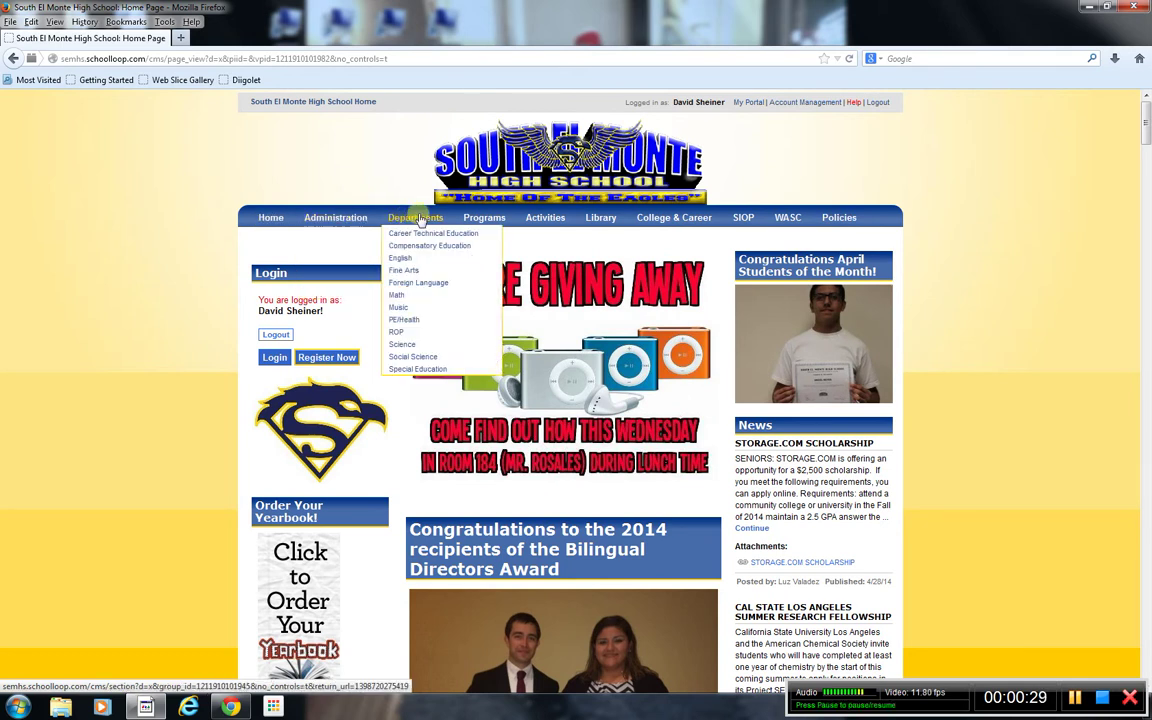
{"action": "mouse_move", "coordinate": [476, 218]}
{"action": "mouse_move", "coordinate": [551, 218]}
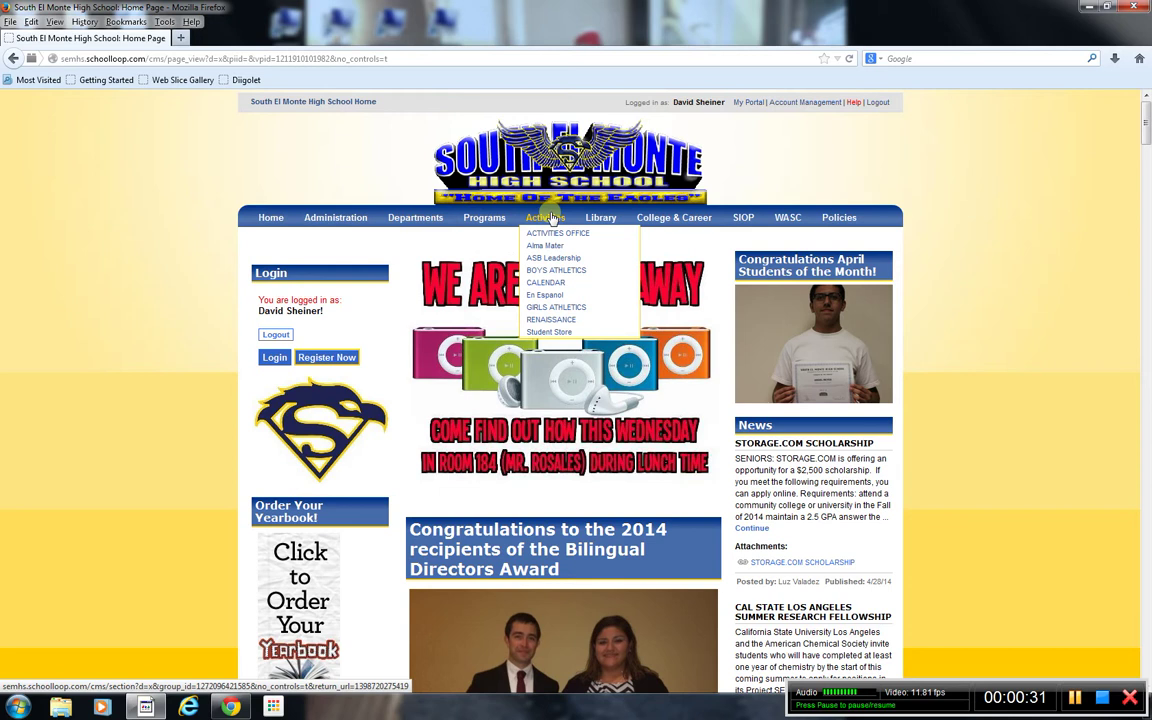
{"action": "left_click", "coordinate": [554, 234]}
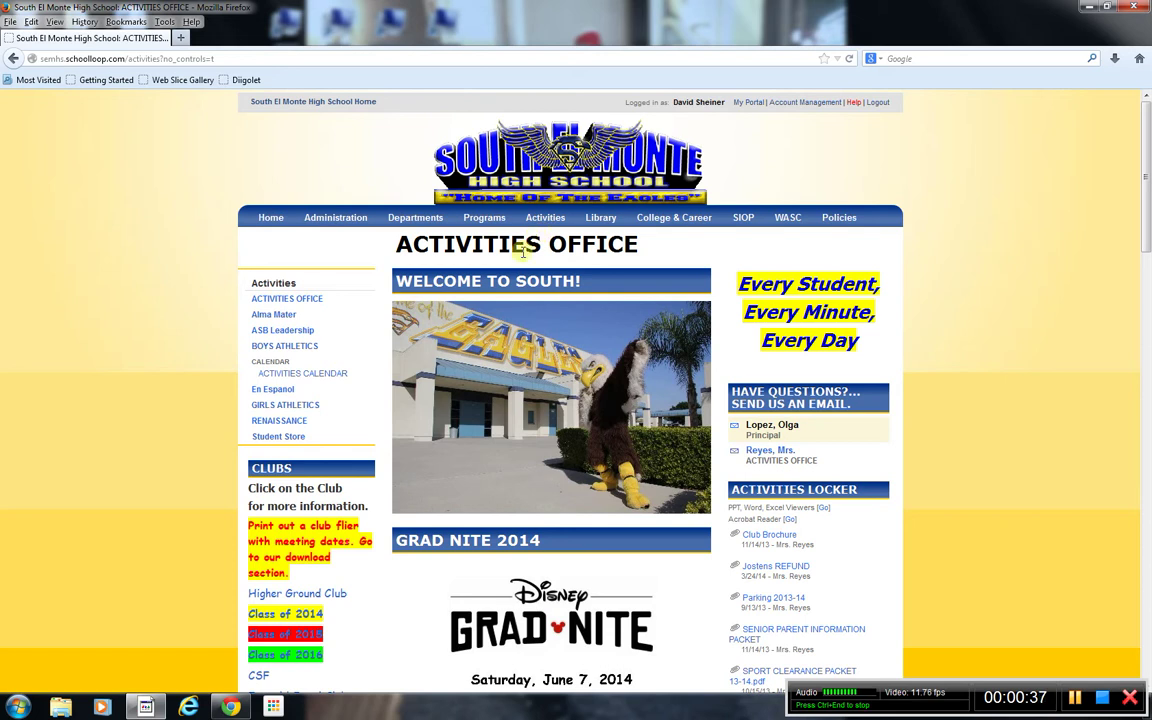
{"action": "mouse_move", "coordinate": [417, 218]}
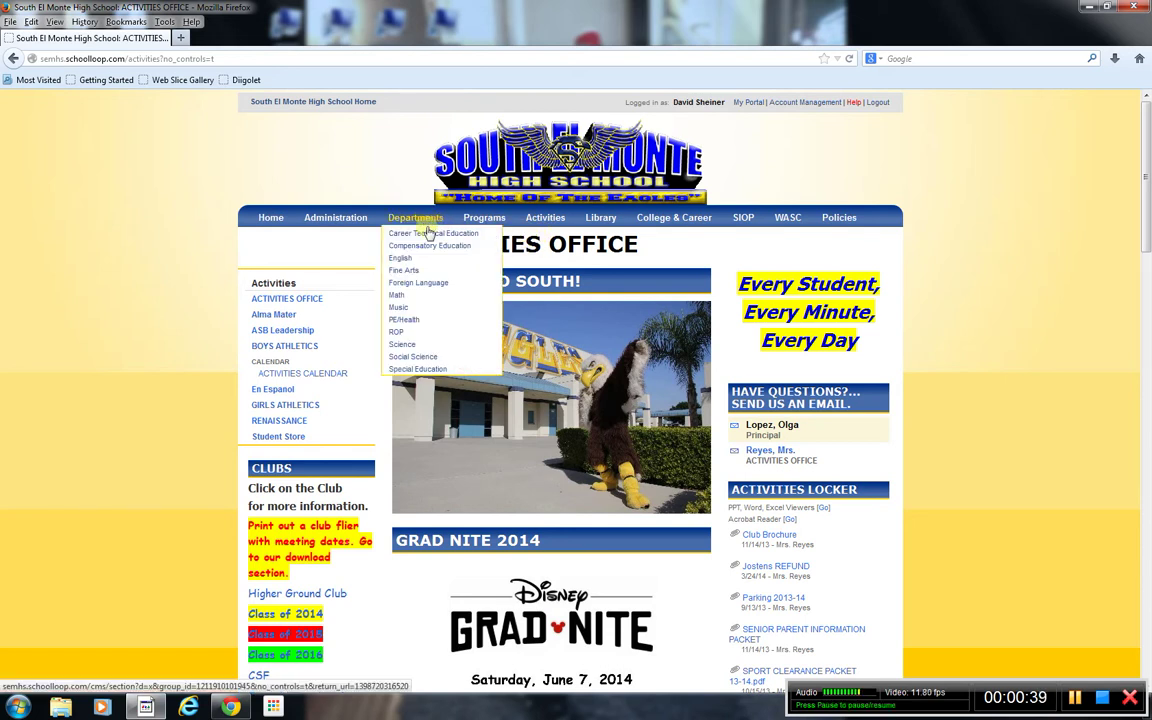
{"action": "left_click", "coordinate": [428, 236]}
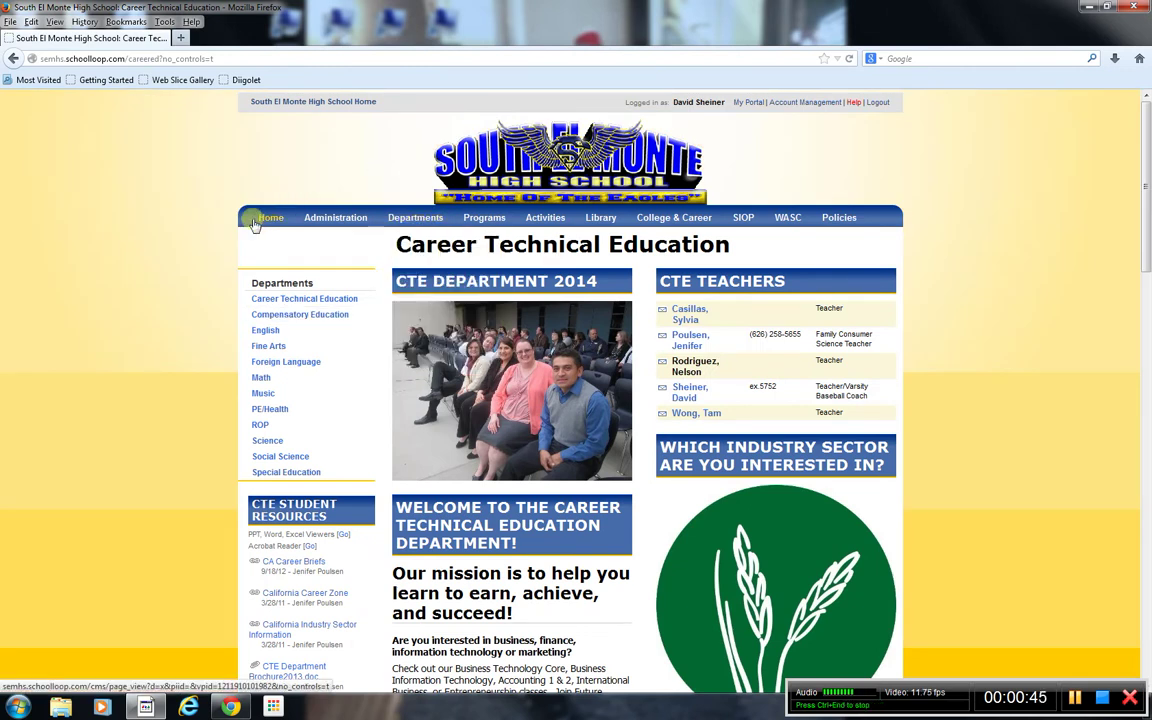
{"action": "mouse_move", "coordinate": [413, 221]}
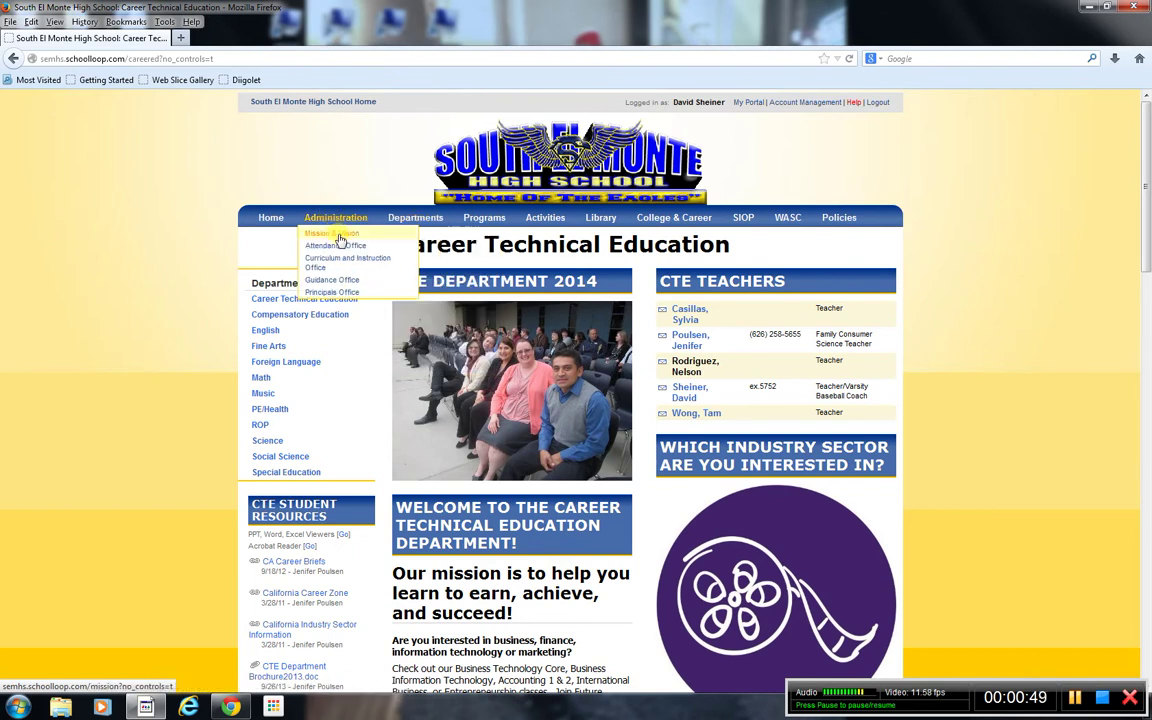
{"action": "left_click", "coordinate": [339, 236]}
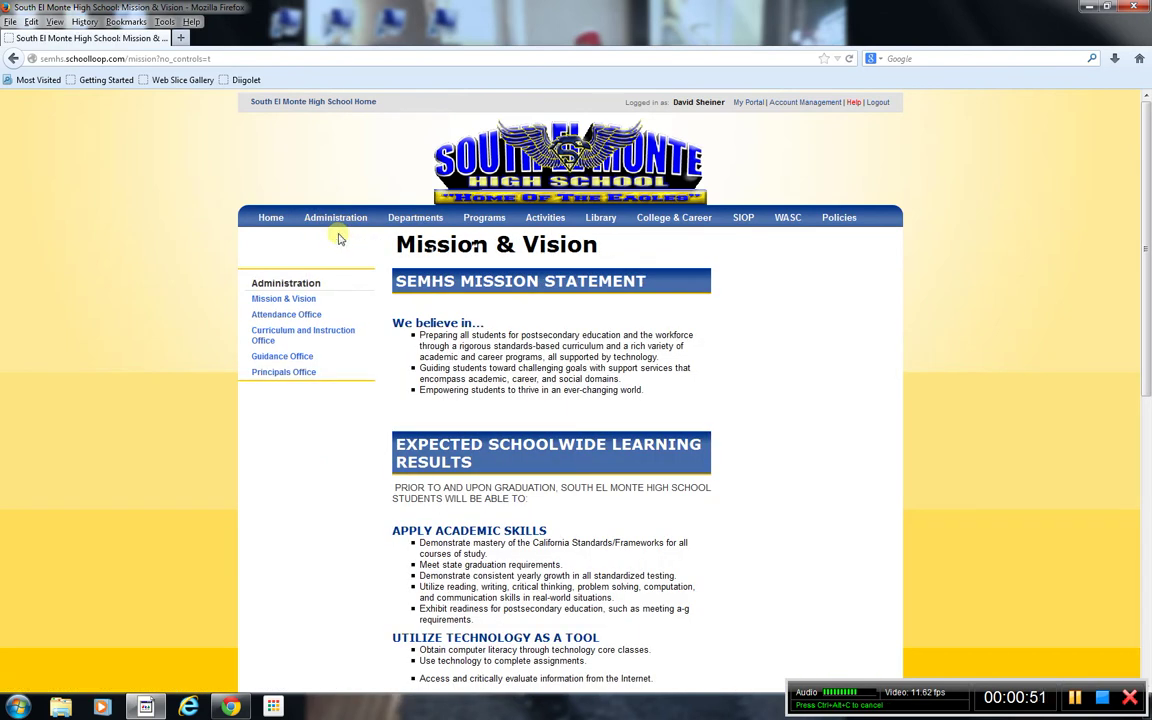
{"action": "left_click", "coordinate": [272, 218]}
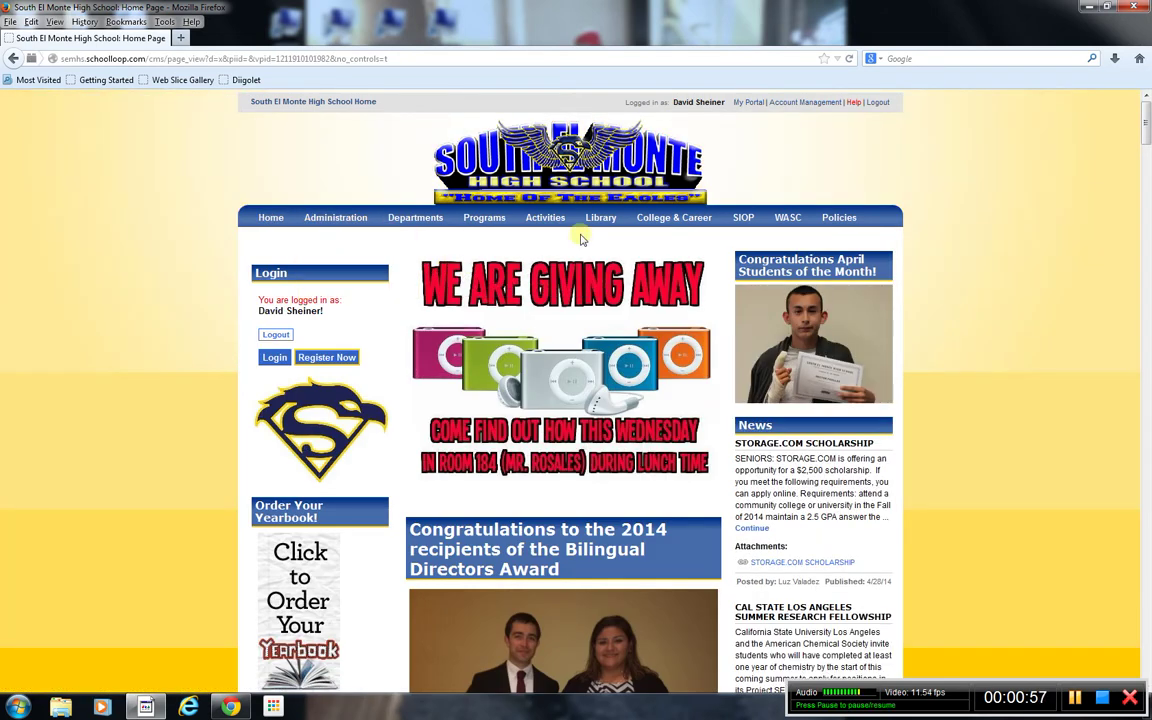
Step: From My Portal, view the IND TECH CORE course page and its saveable resources, then go back
{"action": "left_click", "coordinate": [742, 104]}
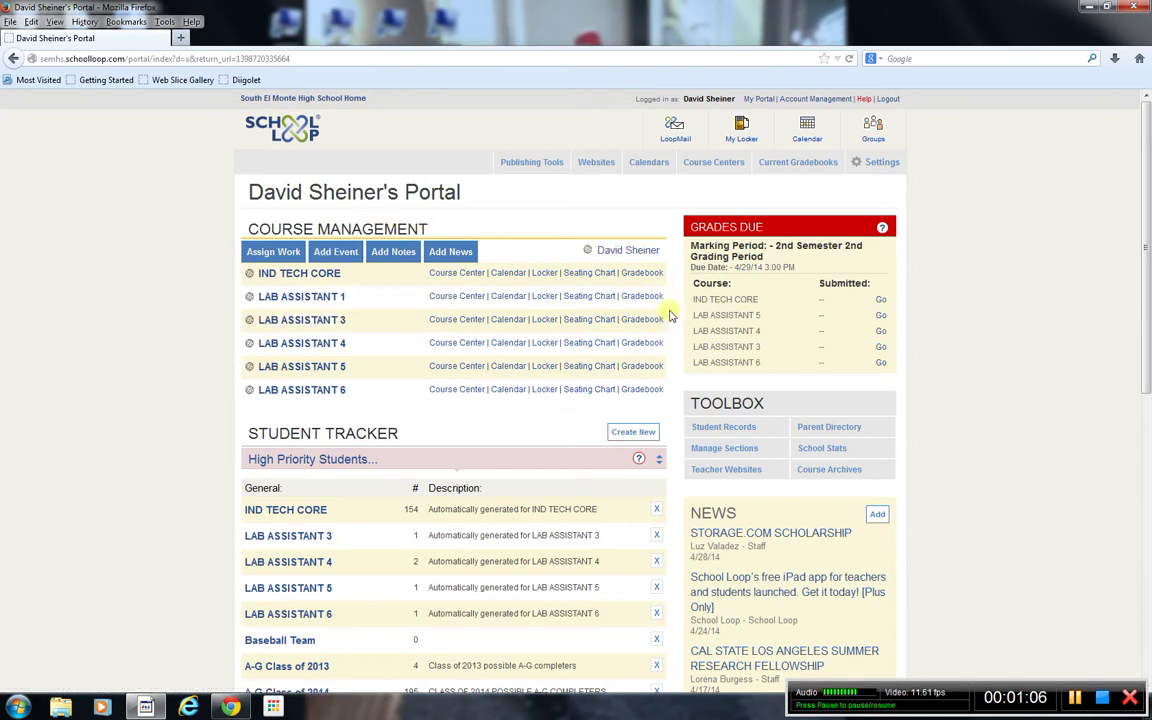
{"action": "left_click", "coordinate": [320, 279]}
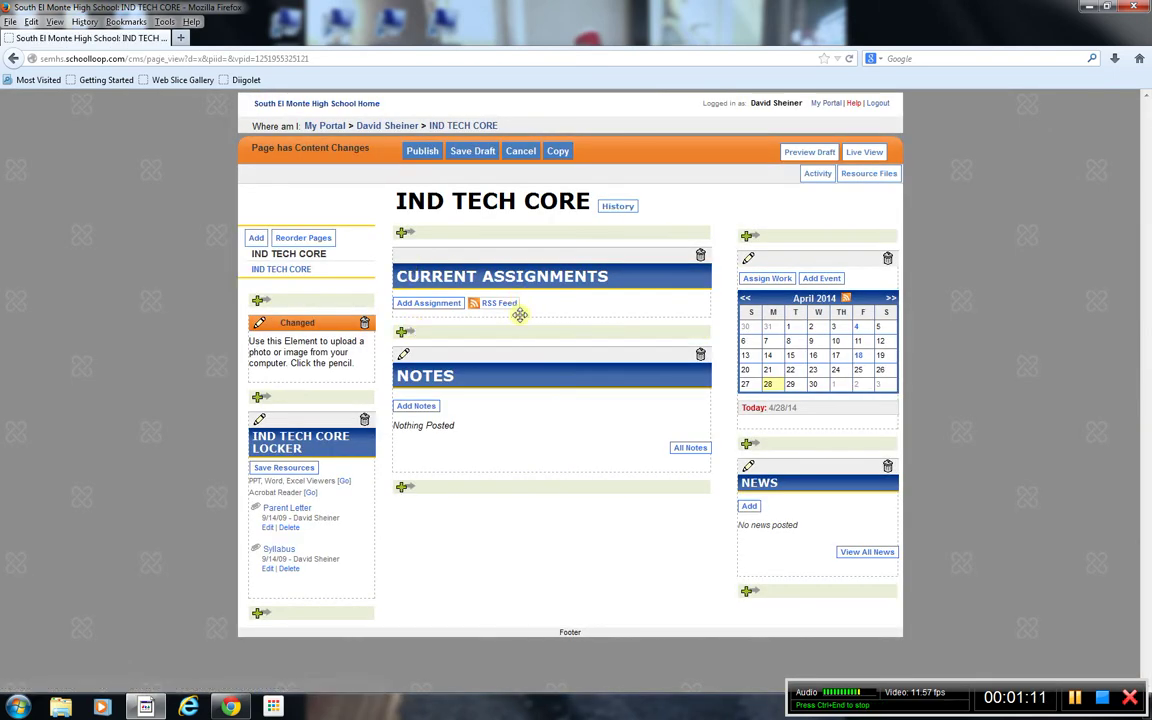
{"action": "left_click", "coordinate": [284, 467]}
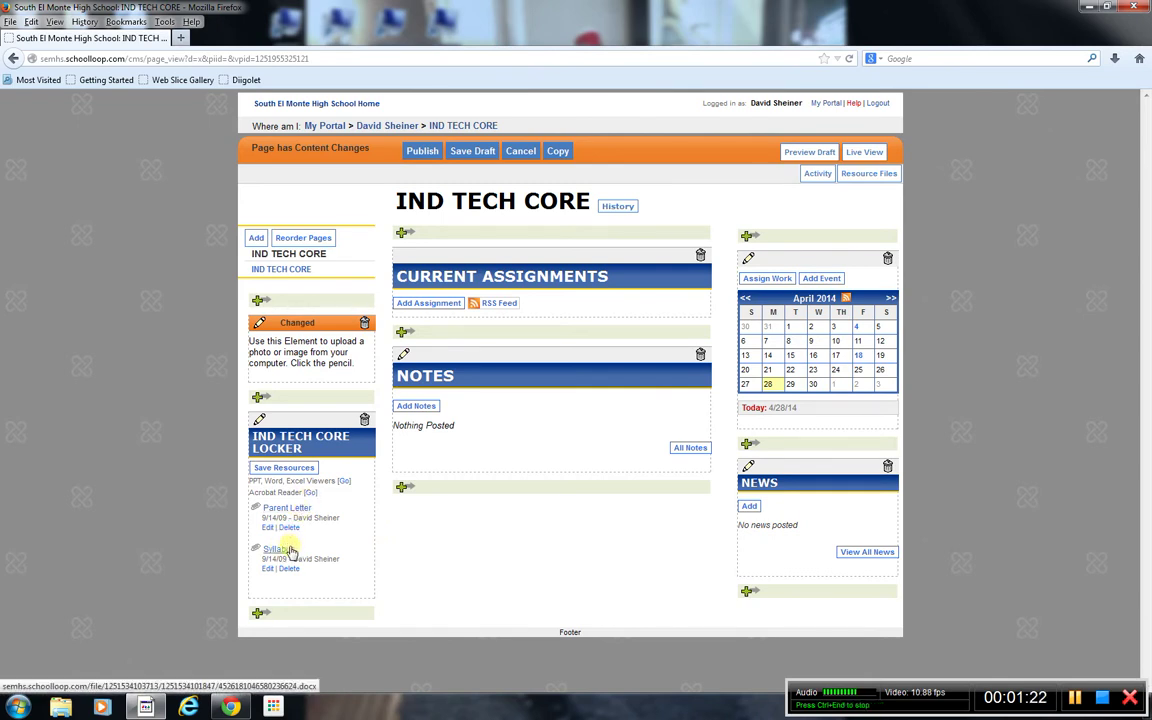
{"action": "left_click", "coordinate": [13, 60]}
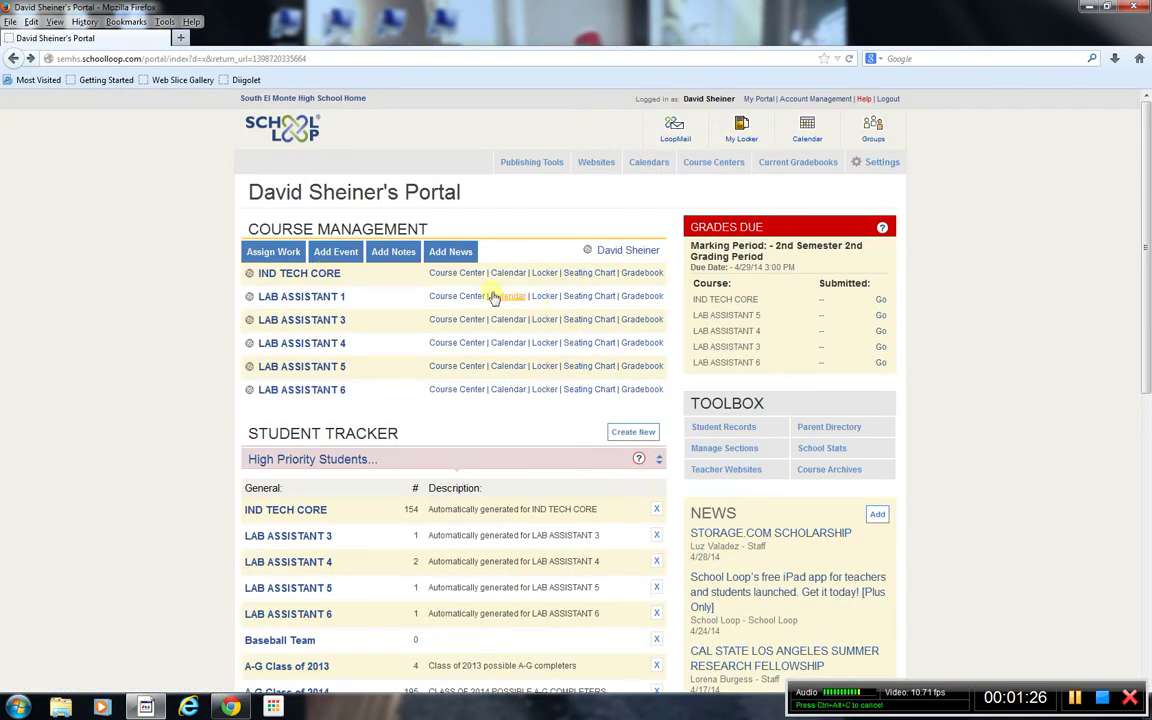
Step: Open the IND TECH CORE gradebook's Reports page through Gradebook Tools > Manage Gradebooks
{"action": "left_click", "coordinate": [641, 273]}
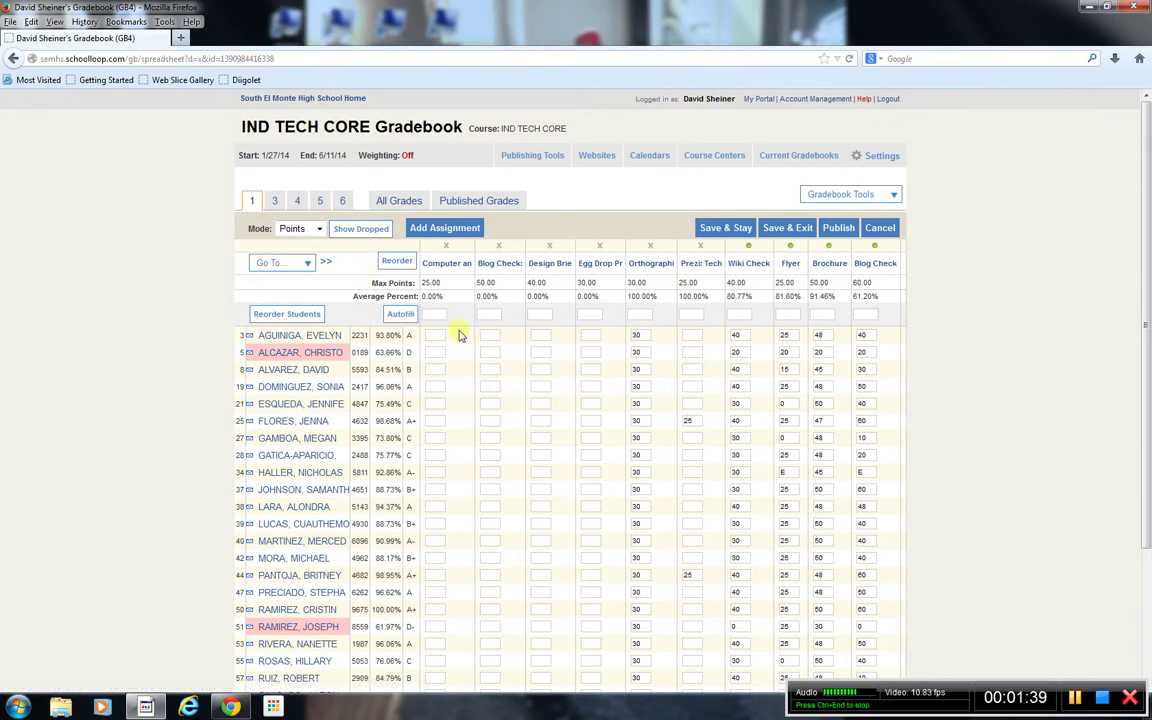
{"action": "left_click", "coordinate": [895, 199]}
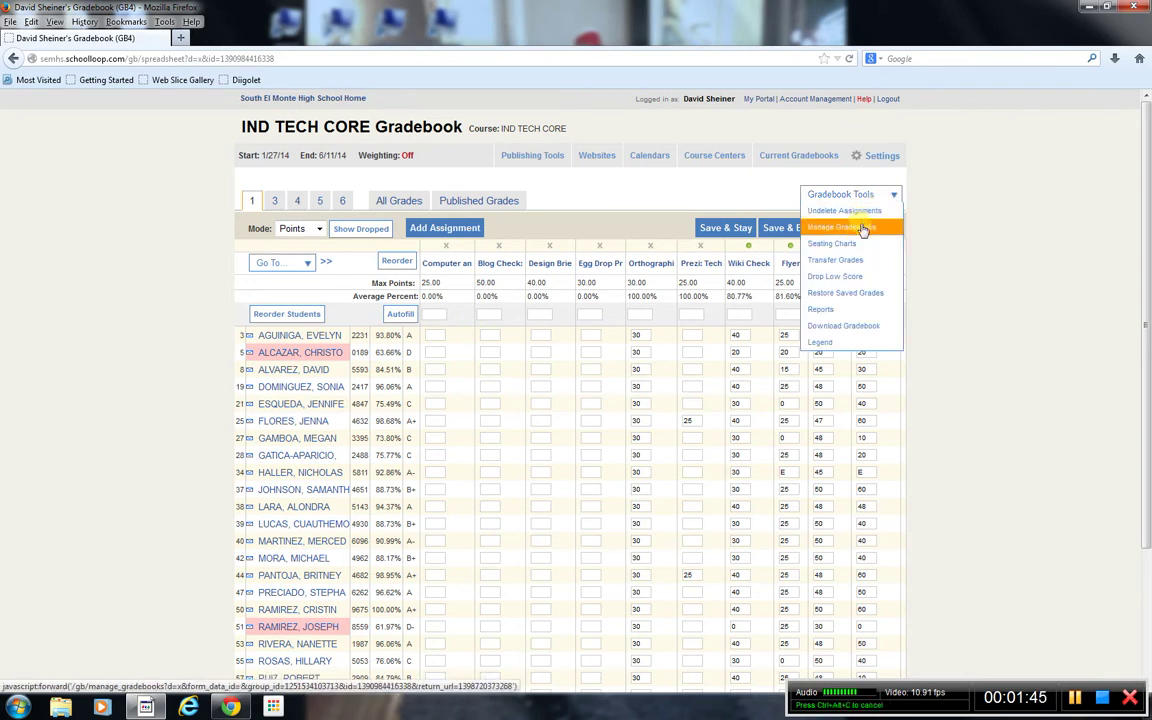
{"action": "left_click", "coordinate": [864, 229]}
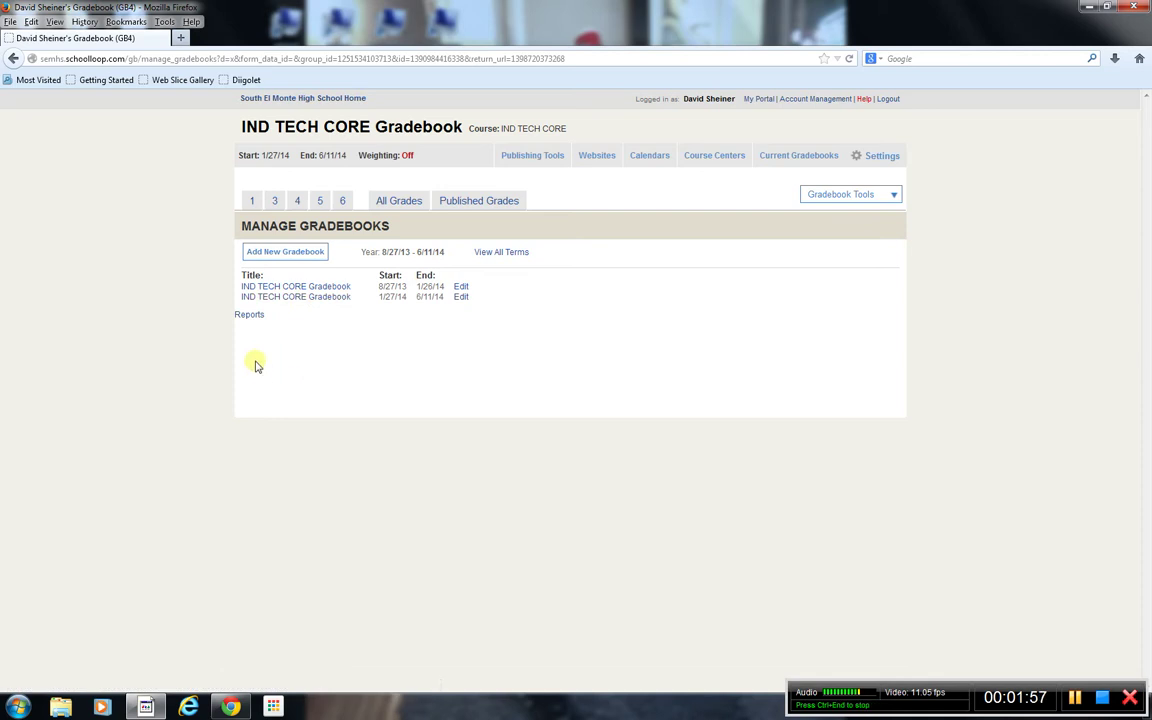
{"action": "left_click", "coordinate": [250, 316]}
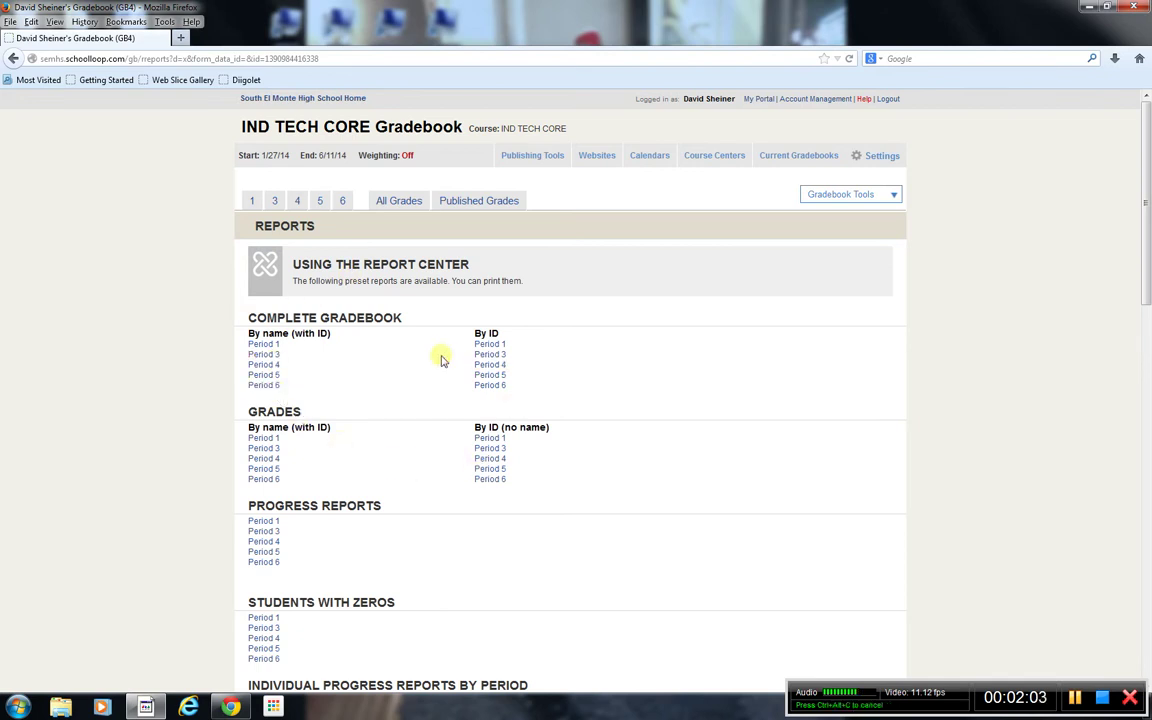
{"action": "left_click", "coordinate": [268, 345]}
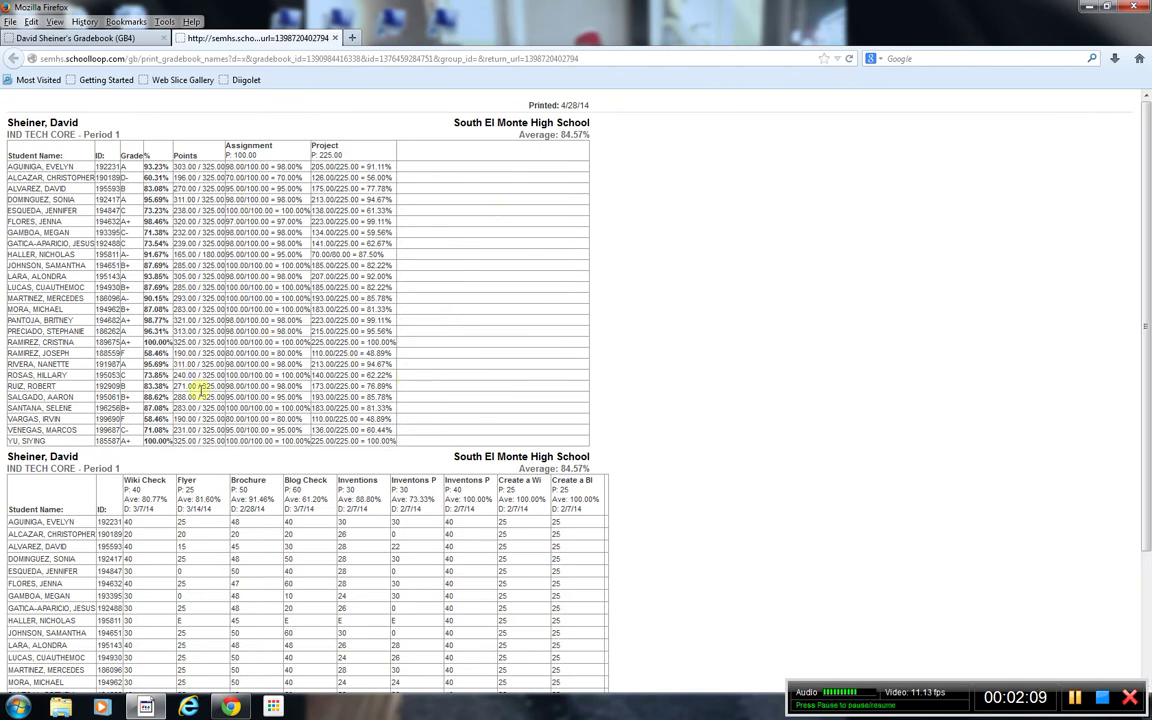
{"action": "scroll", "coordinate": [325, 248], "scroll_direction": "down", "scroll_amount": 3}
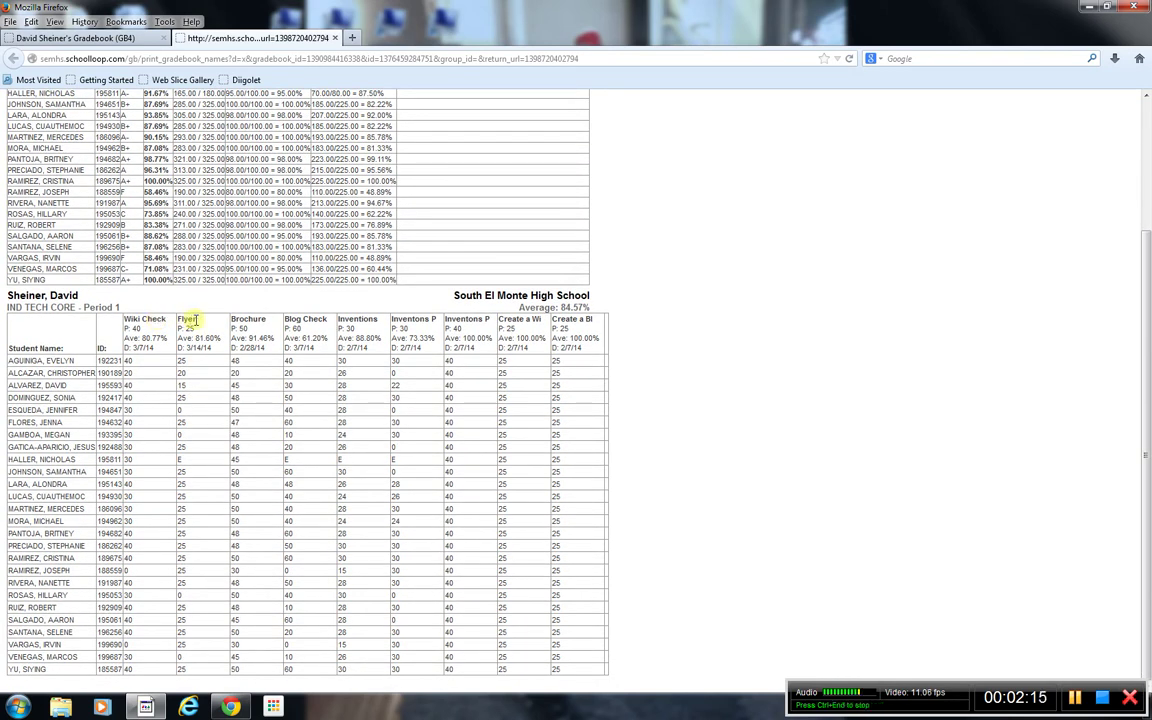
{"action": "scroll", "coordinate": [555, 340], "scroll_direction": "up", "scroll_amount": 3}
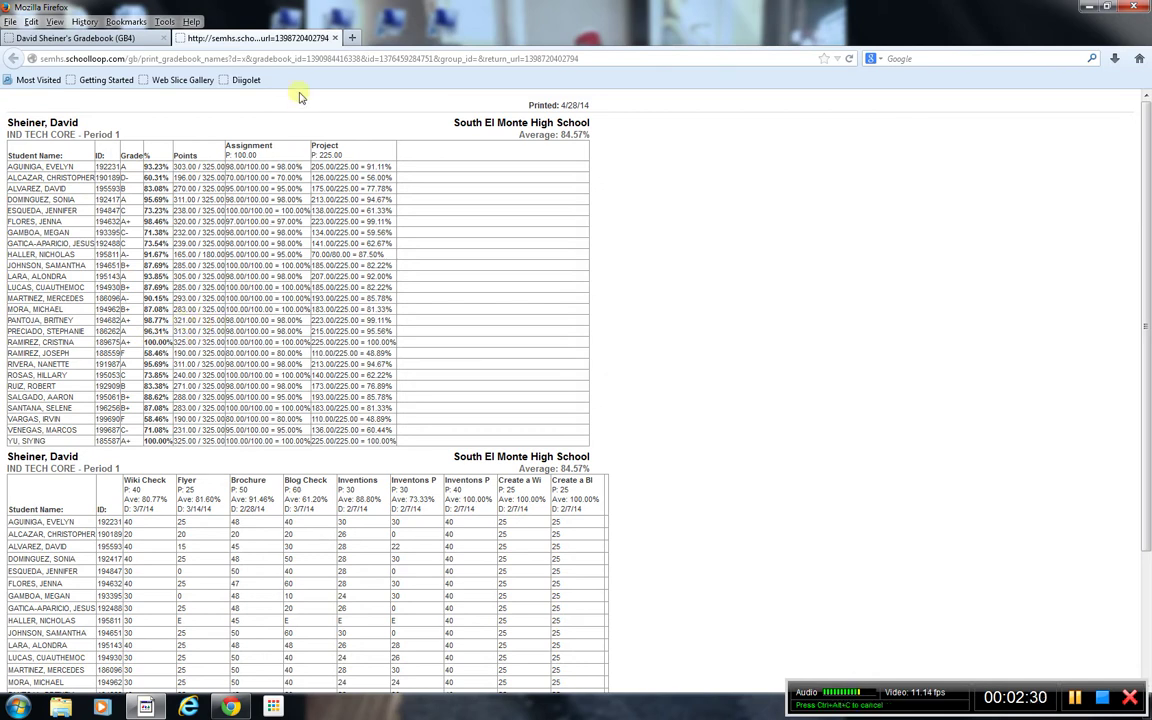
{"action": "left_click", "coordinate": [335, 37]}
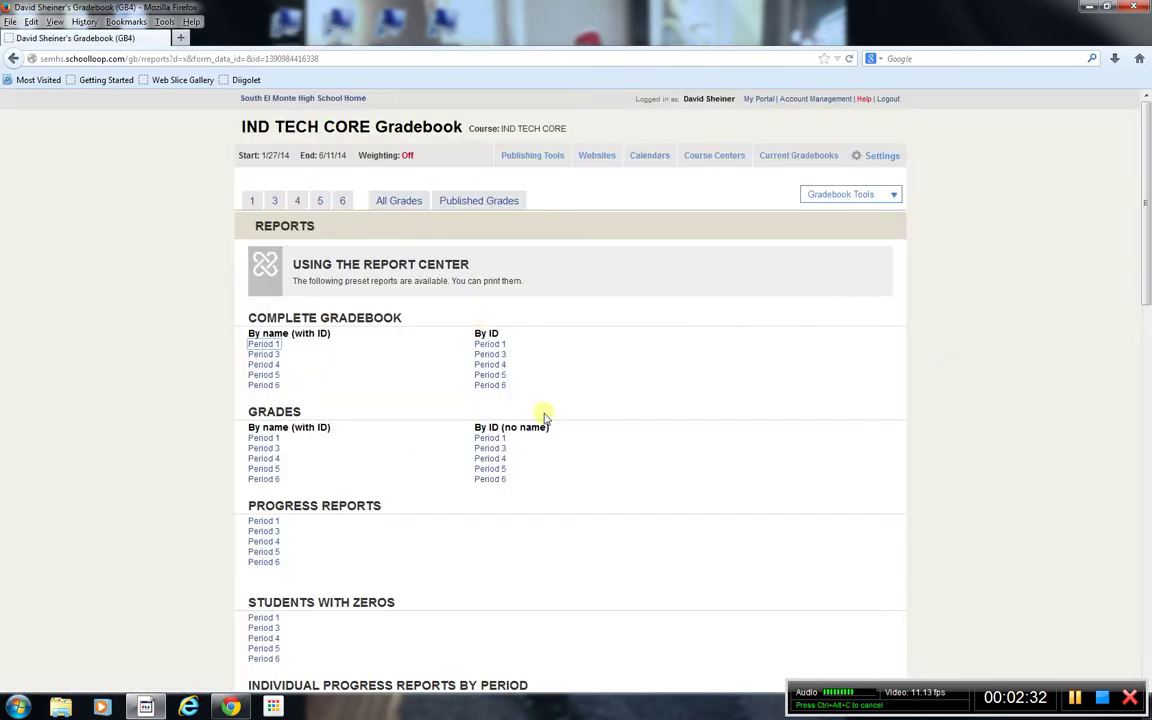
Step: Open the Period 1 seating chart and create a 6 by 6 grid of seats
{"action": "left_click", "coordinate": [894, 197]}
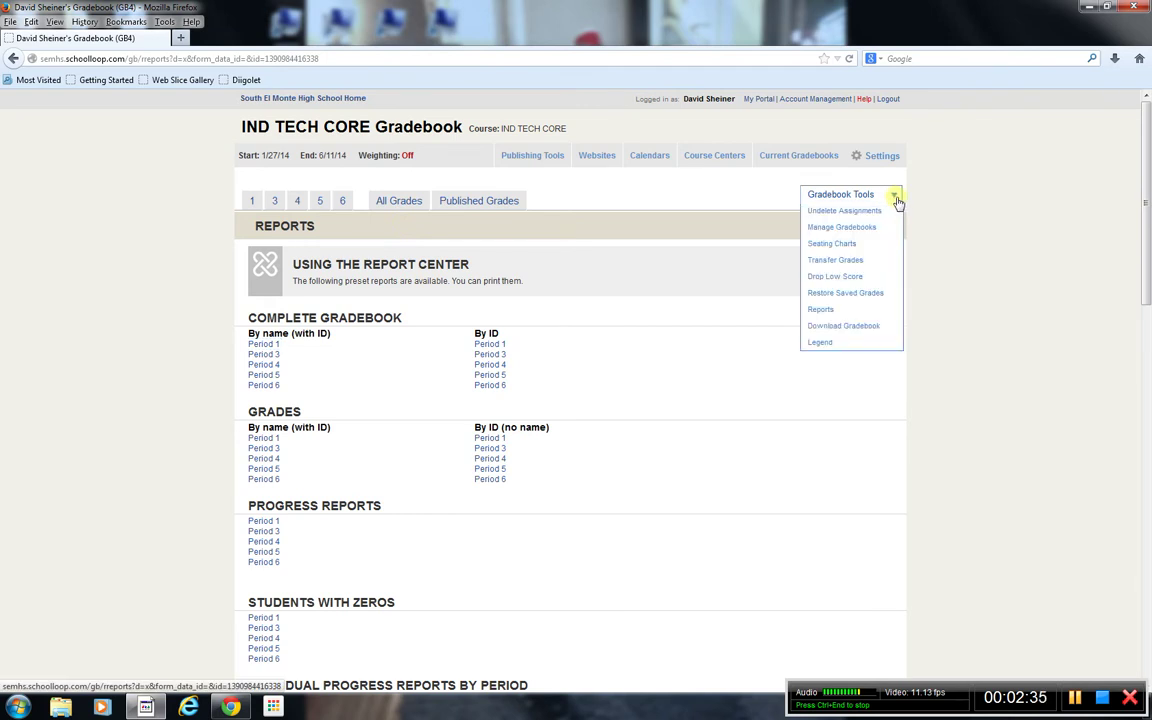
{"action": "left_click", "coordinate": [841, 245]}
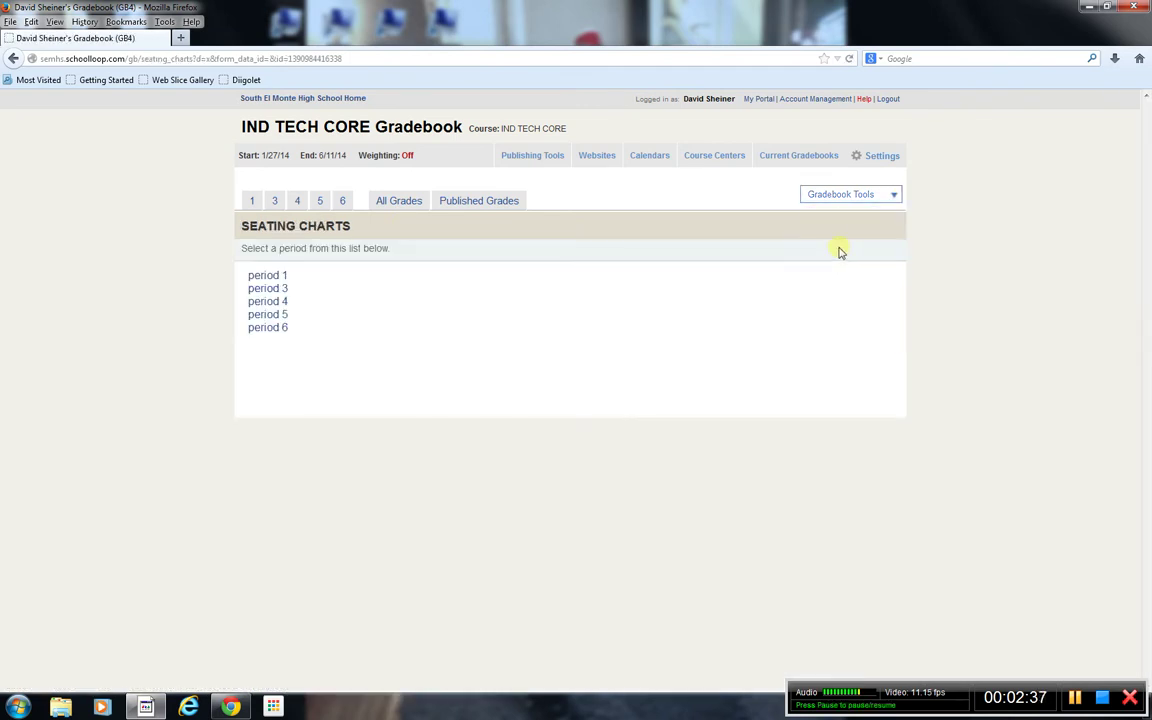
{"action": "left_click", "coordinate": [266, 277]}
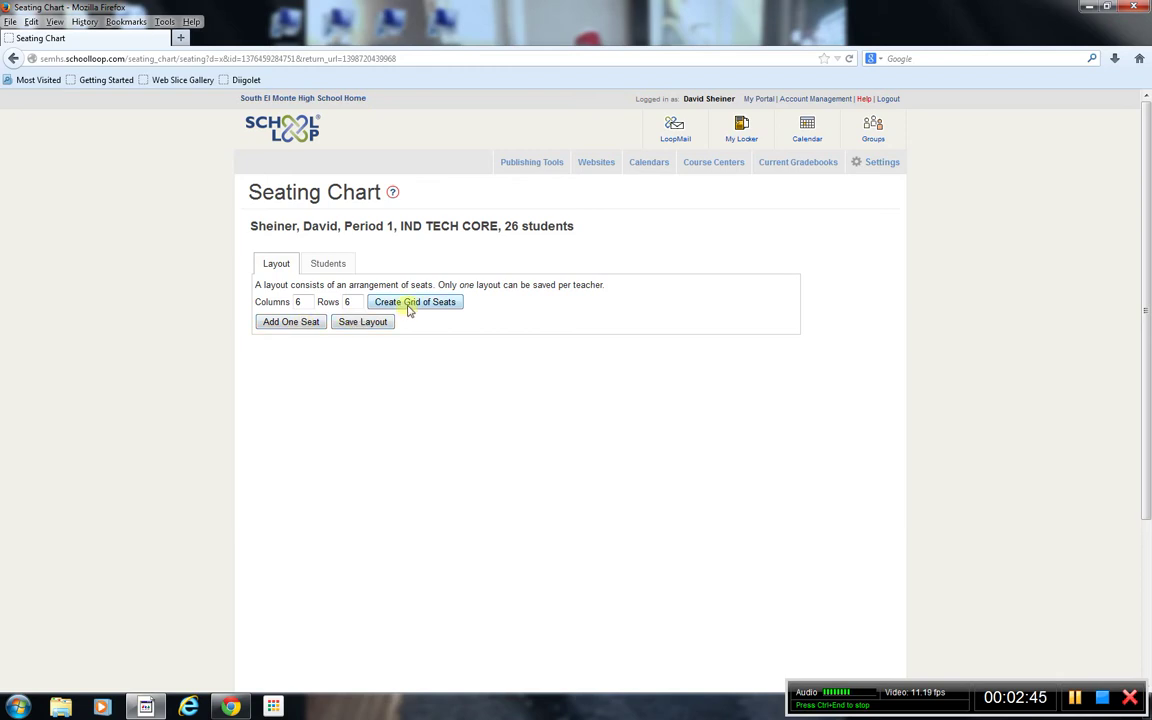
{"action": "left_click", "coordinate": [419, 304]}
{"action": "scroll", "coordinate": [707, 395], "scroll_direction": "down", "scroll_amount": 3}
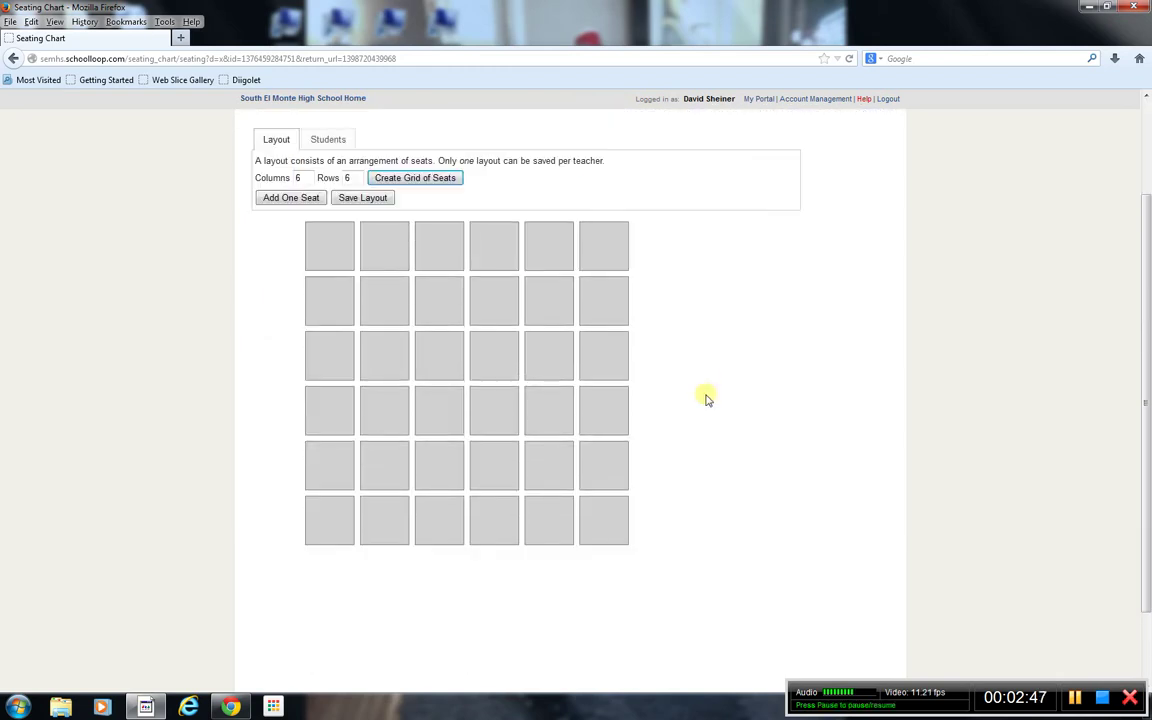
{"action": "scroll", "coordinate": [692, 321], "scroll_direction": "up", "scroll_amount": 3}
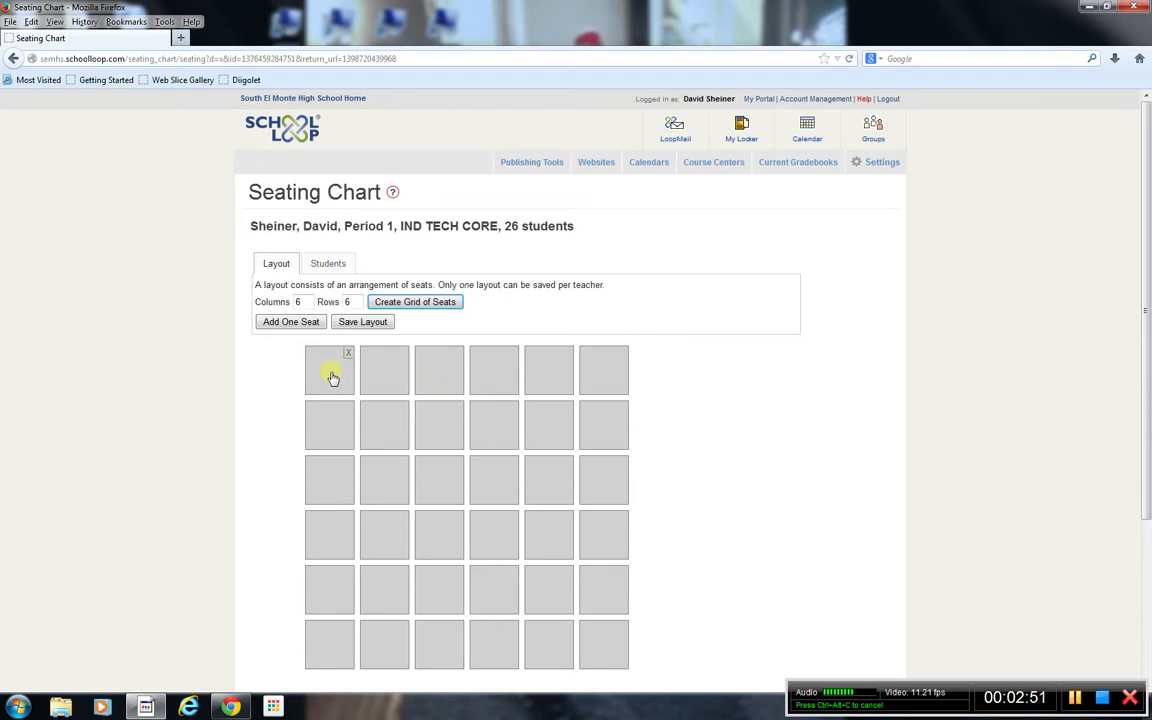
Step: Seat four students in the grid, then reset so all students return to the list
{"action": "left_click", "coordinate": [327, 263]}
{"action": "scroll", "coordinate": [301, 411], "scroll_direction": "down", "scroll_amount": 4}
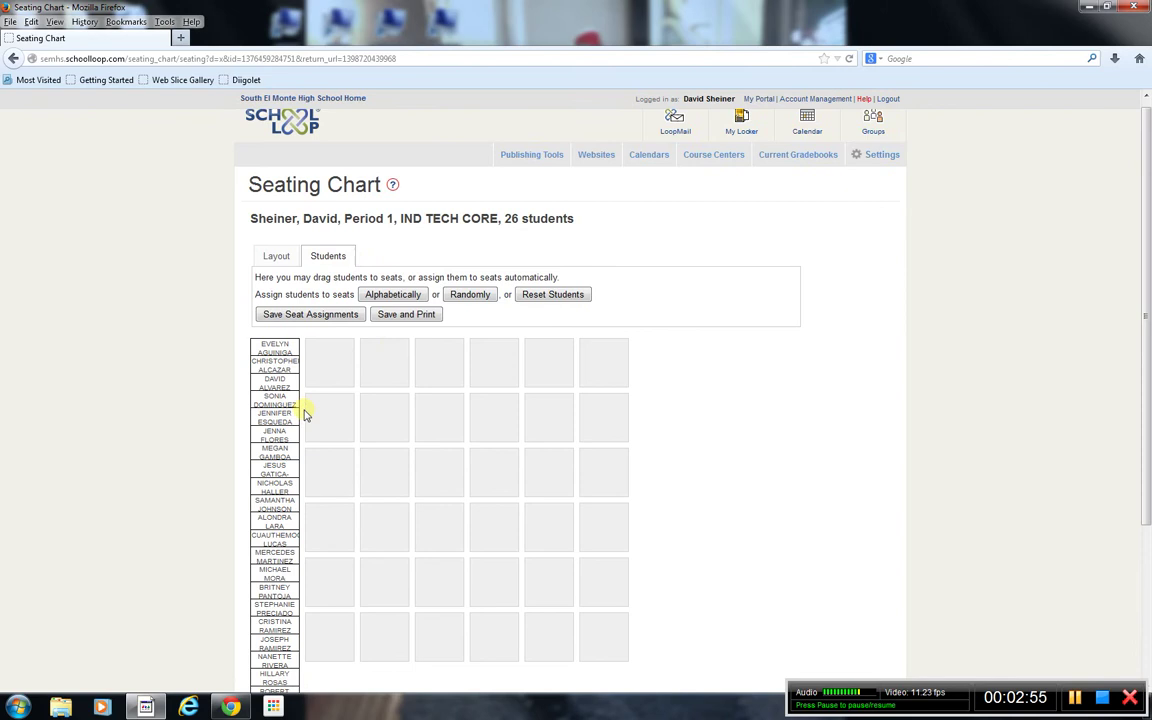
{"action": "scroll", "coordinate": [303, 411], "scroll_direction": "up", "scroll_amount": 3}
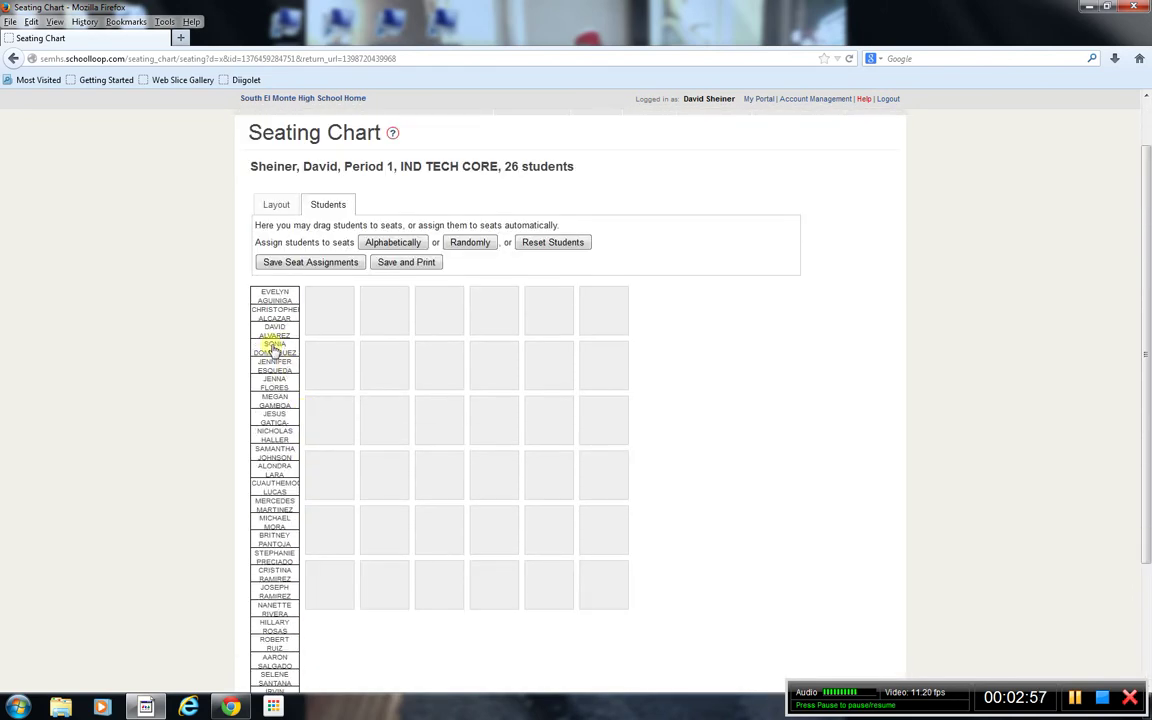
{"action": "left_click_drag", "start_coordinate": [275, 340], "coordinate": [327, 314]}
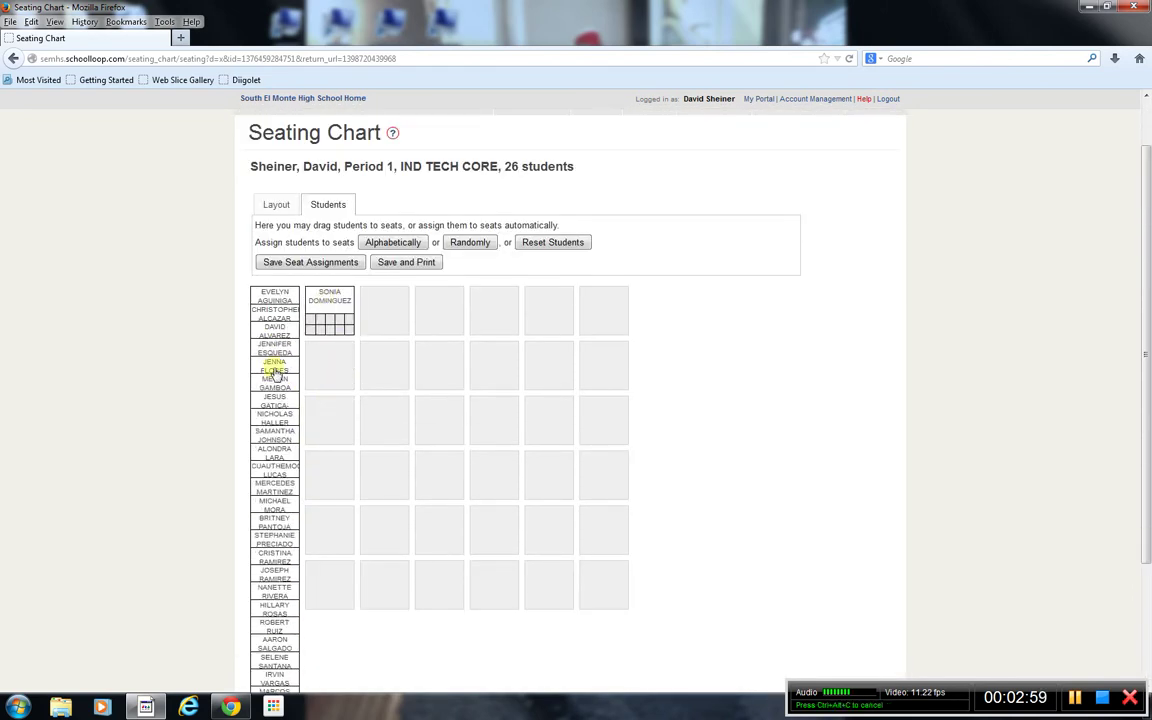
{"action": "left_click_drag", "start_coordinate": [275, 362], "coordinate": [385, 365]}
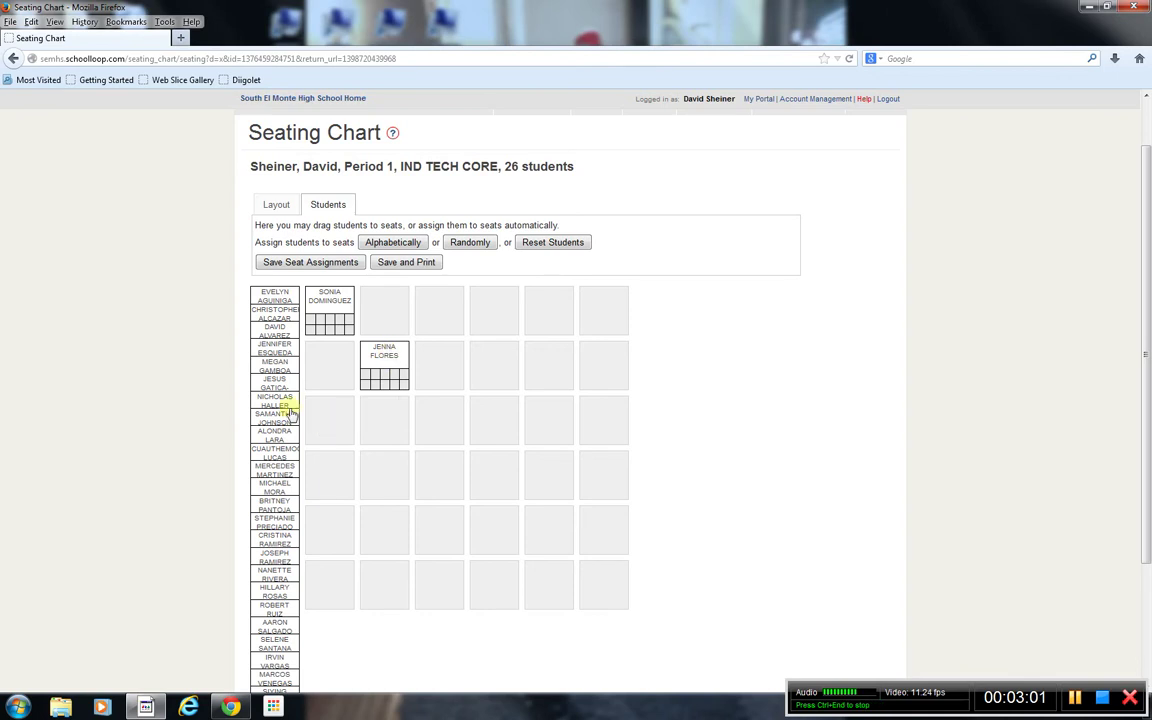
{"action": "left_click_drag", "start_coordinate": [290, 413], "coordinate": [440, 356]}
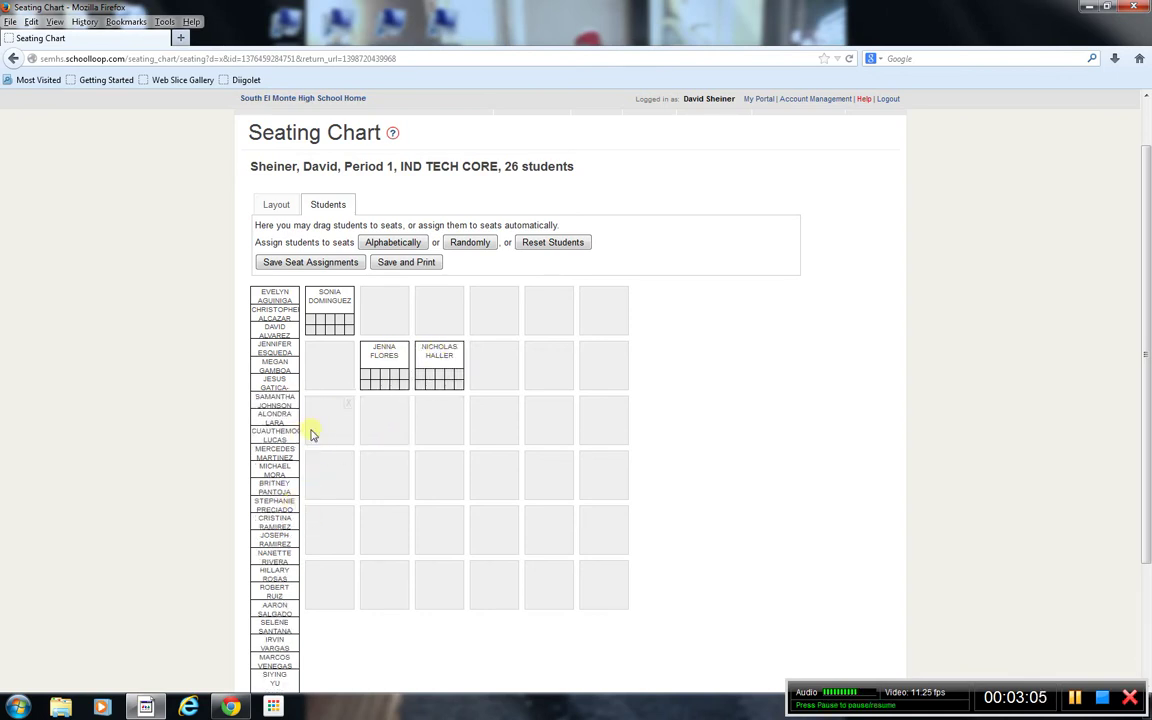
{"action": "left_click_drag", "start_coordinate": [278, 437], "coordinate": [382, 466]}
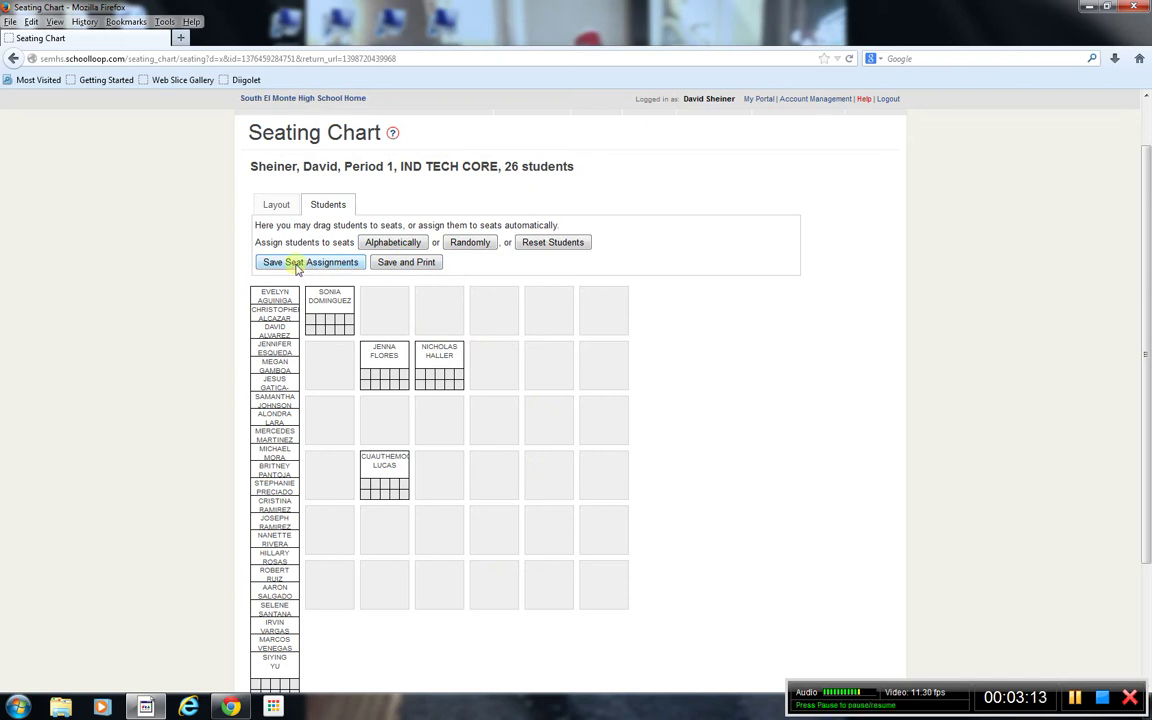
{"action": "left_click", "coordinate": [540, 243]}
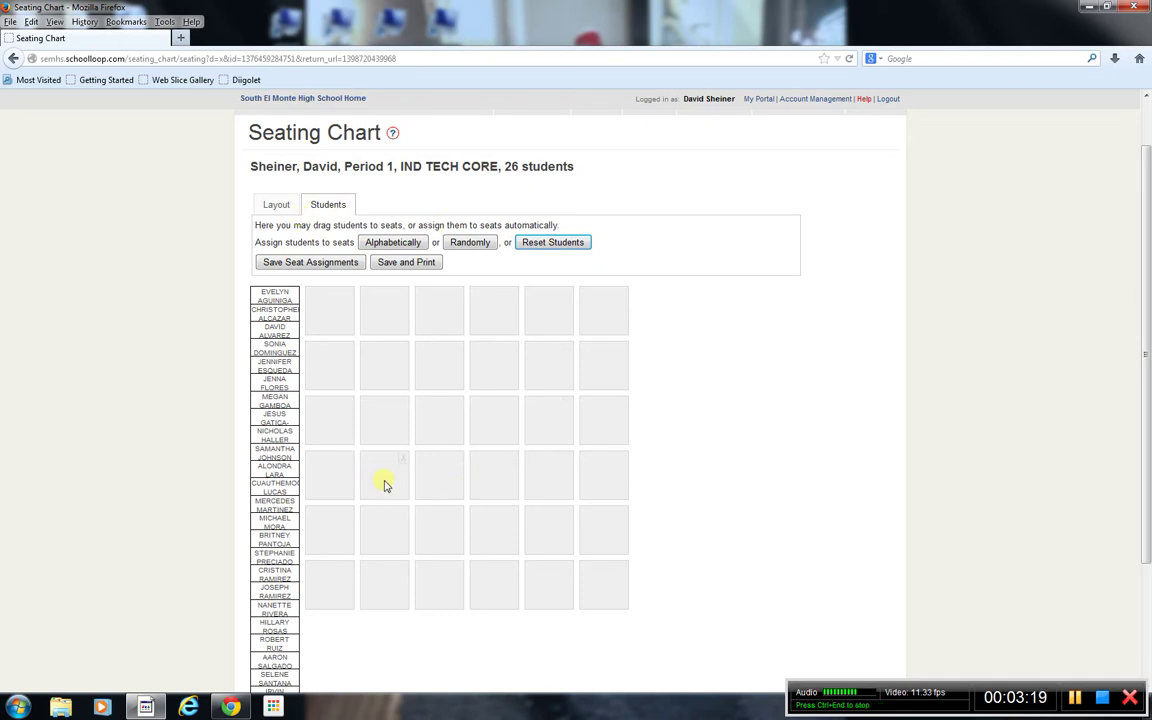
Step: Go back and open the Download Gradebook page from Gradebook Tools
{"action": "key", "text": "alt+Left"}
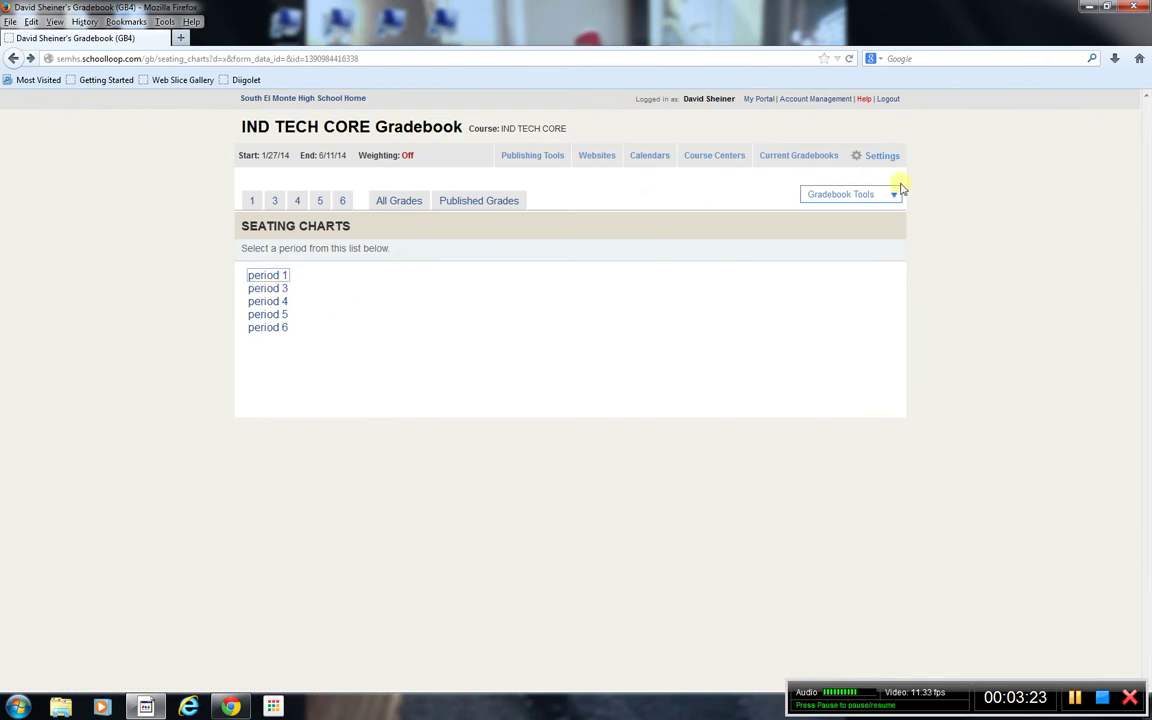
{"action": "left_click", "coordinate": [894, 194]}
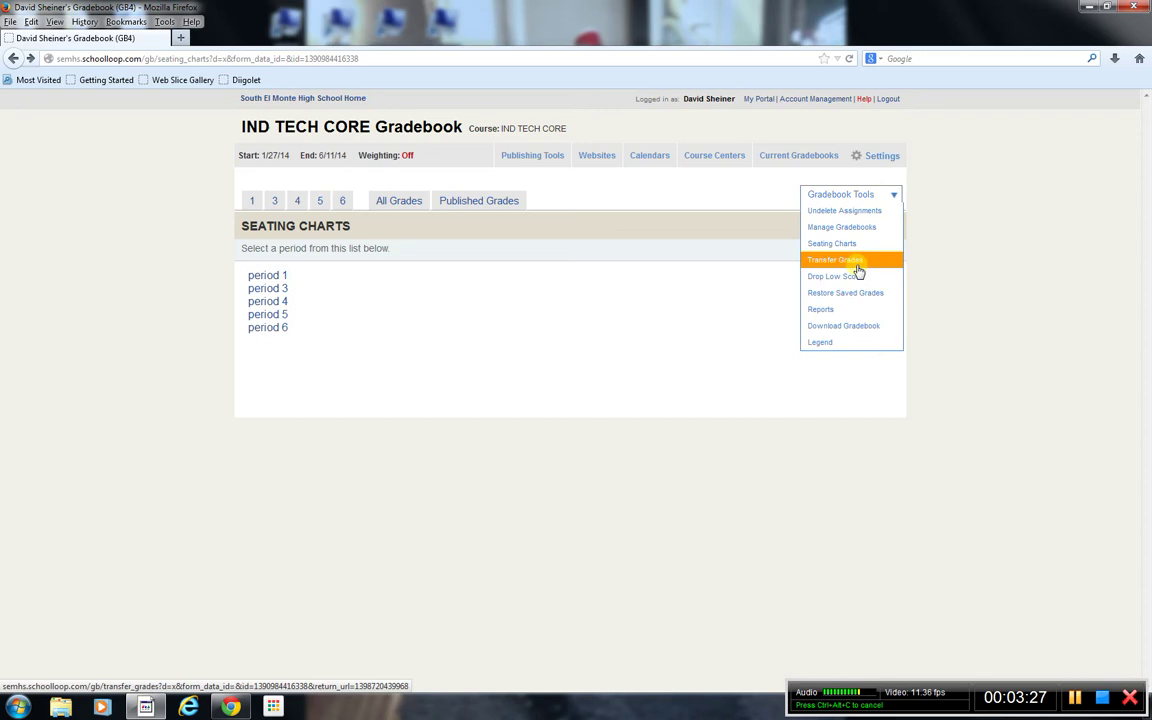
{"action": "left_click", "coordinate": [859, 330]}
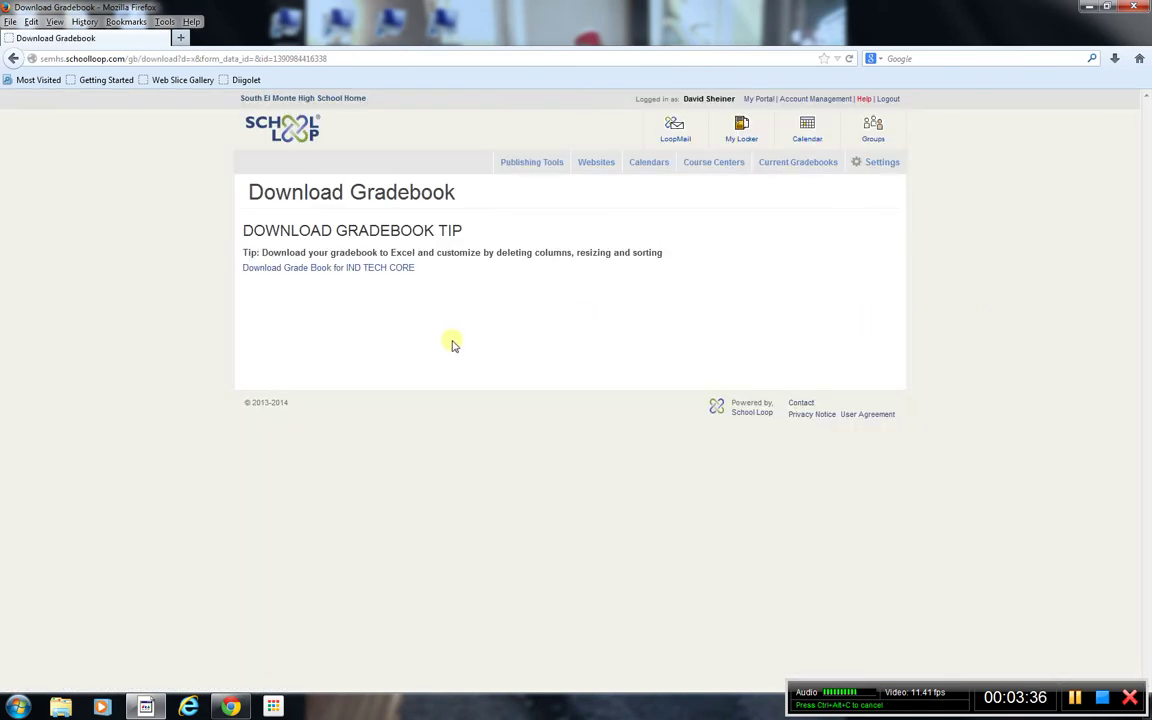
Step: Download the IND TECH CORE grade book and open it with Microsoft Office Excel
{"action": "left_click", "coordinate": [374, 272]}
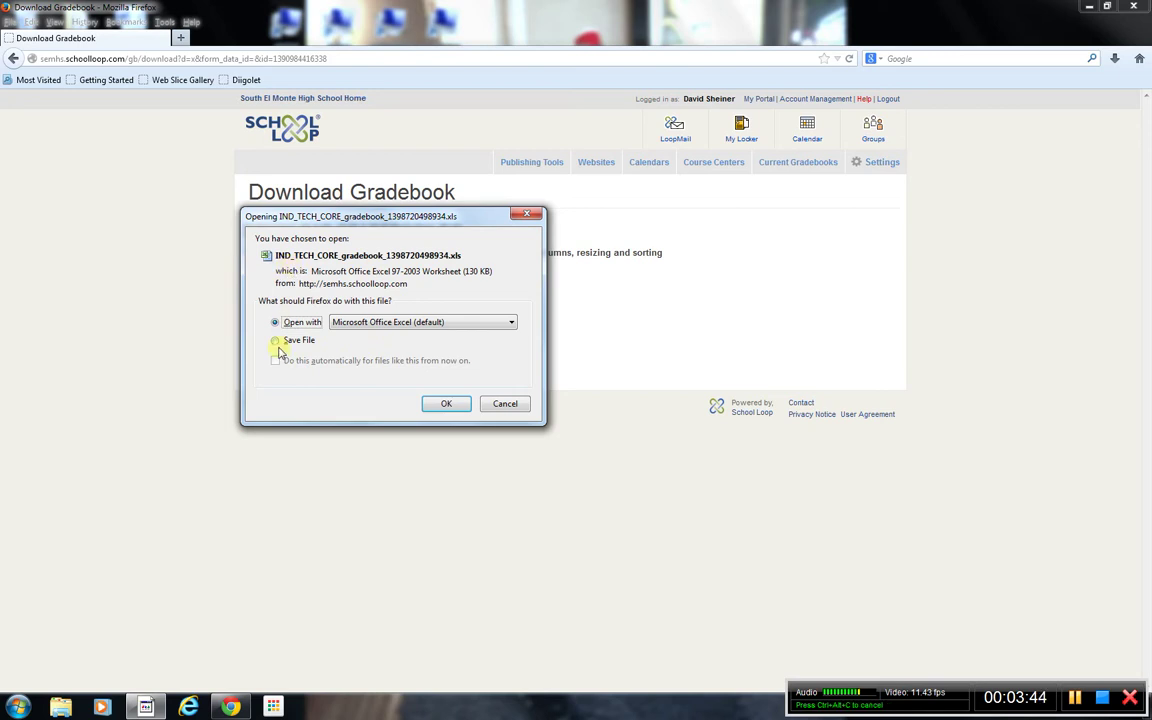
{"action": "left_click", "coordinate": [446, 403]}
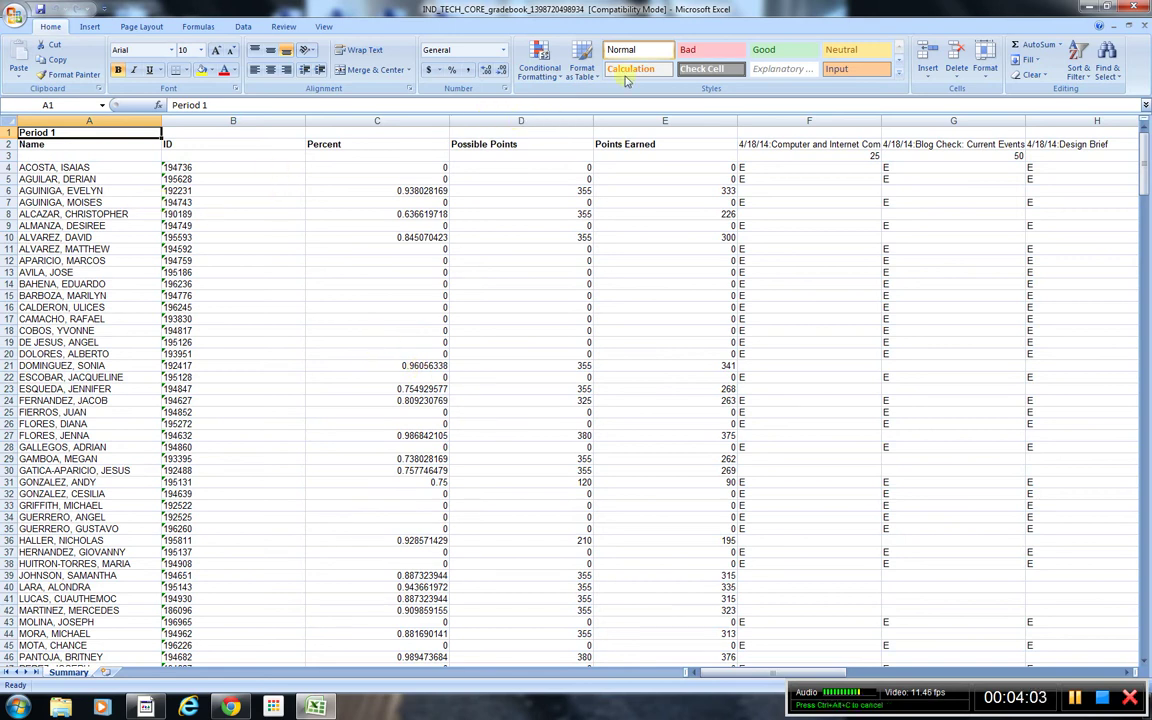
Step: Close the Period 1 gradebook workbook in Excel with Alt+F4 to return to Firefox
{"action": "key", "text": "alt+F4"}
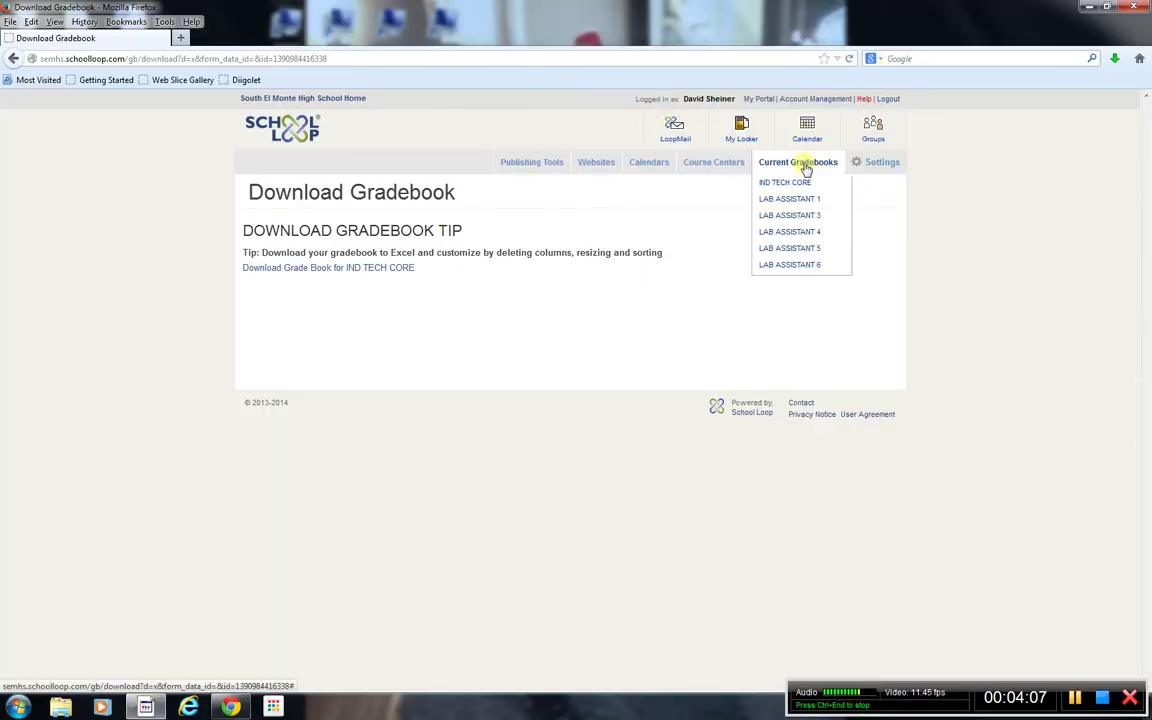
Step: Open the IND TECH CORE gradebook, view one student's scoresheet, then return to the Period 1 grid
{"action": "left_click", "coordinate": [795, 184]}
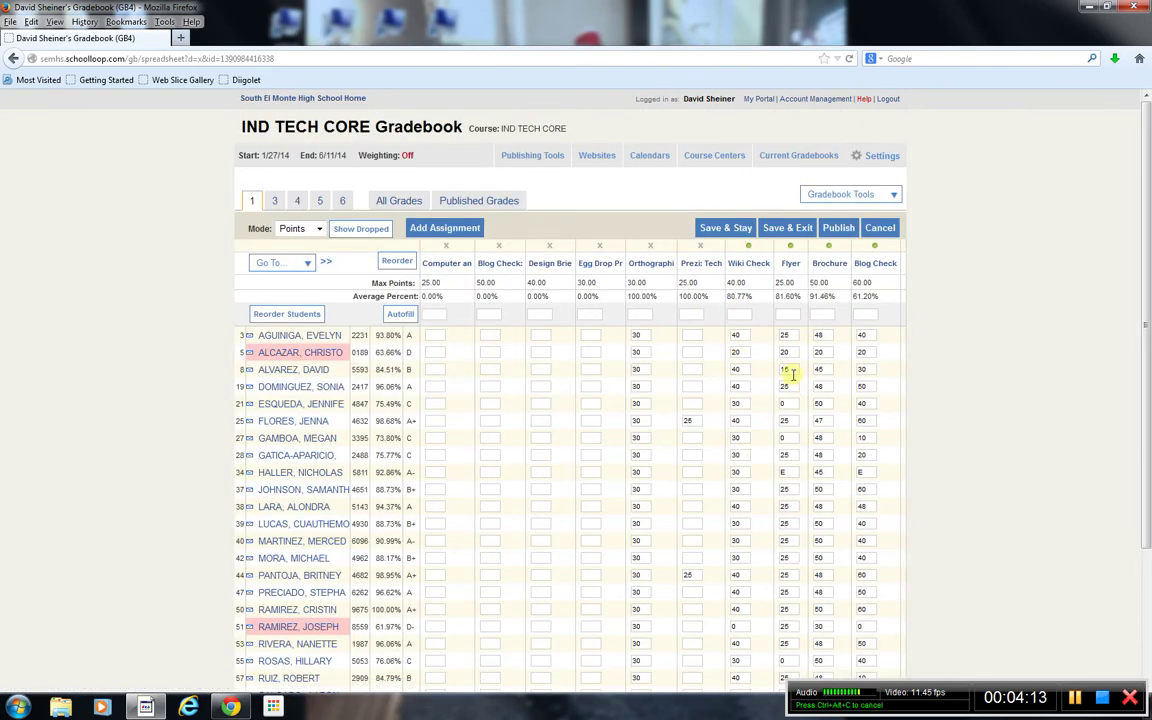
{"action": "scroll", "coordinate": [805, 368], "scroll_direction": "down", "scroll_amount": 3}
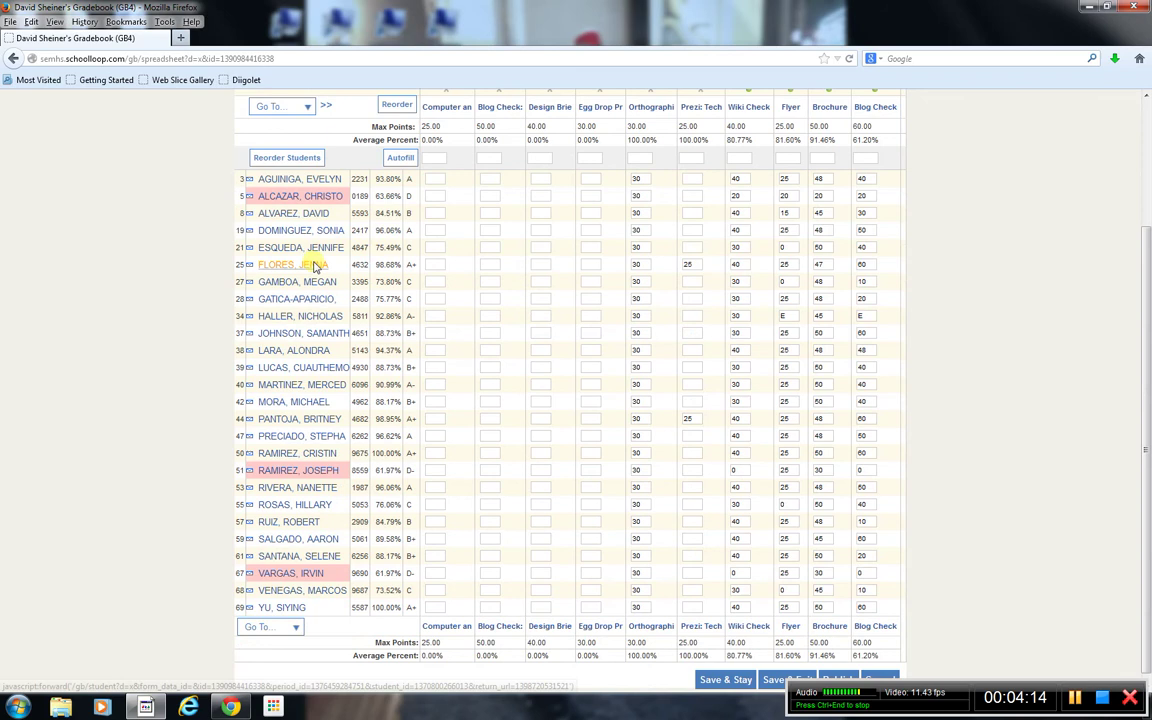
{"action": "left_click", "coordinate": [296, 200]}
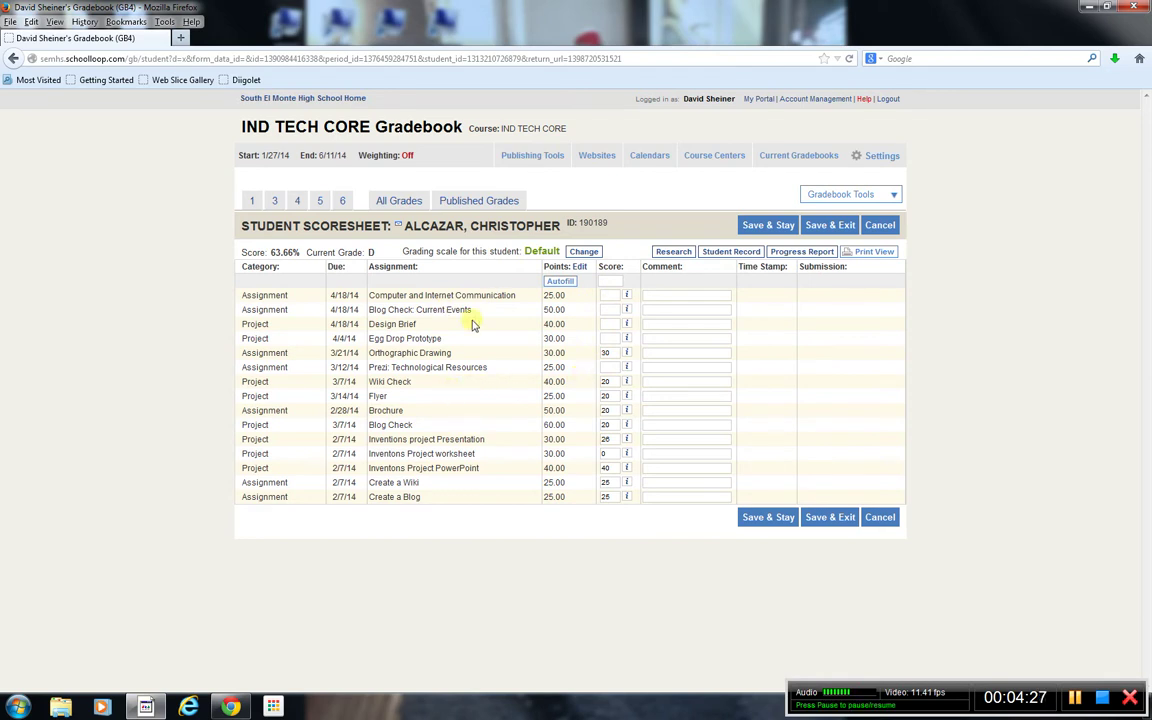
{"action": "left_click", "coordinate": [251, 200]}
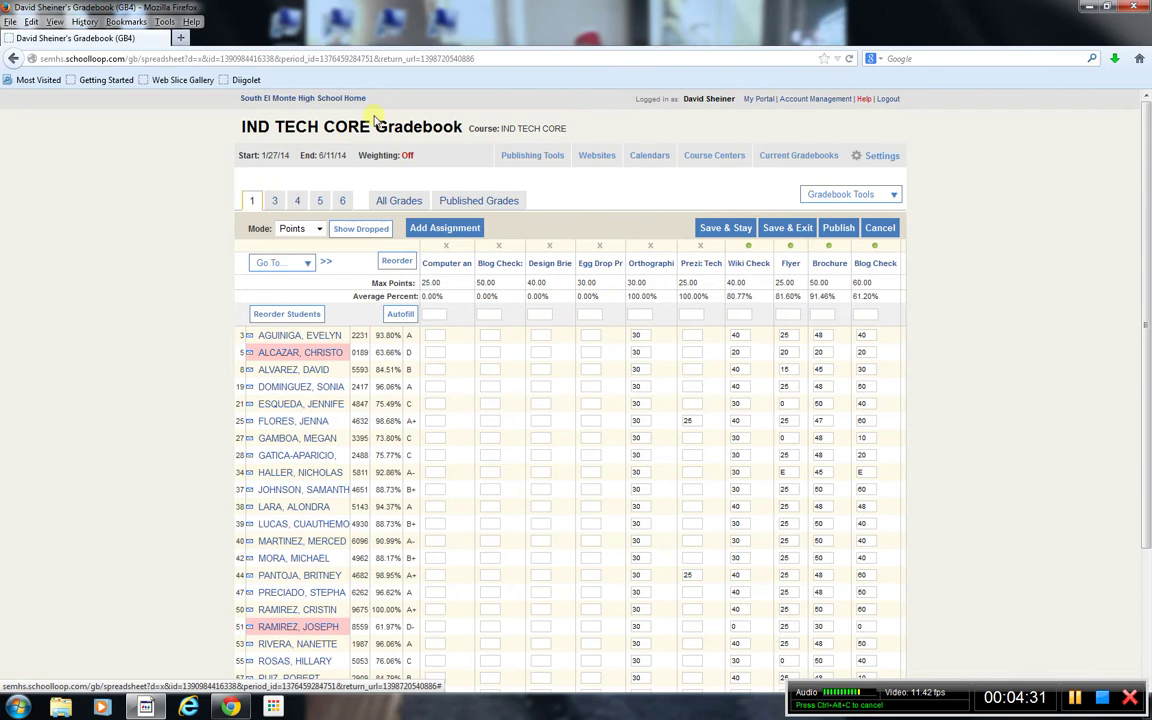
Step: View the SEM Football student tracker from My Portal, checking student grade popups, then go back
{"action": "left_click", "coordinate": [756, 101]}
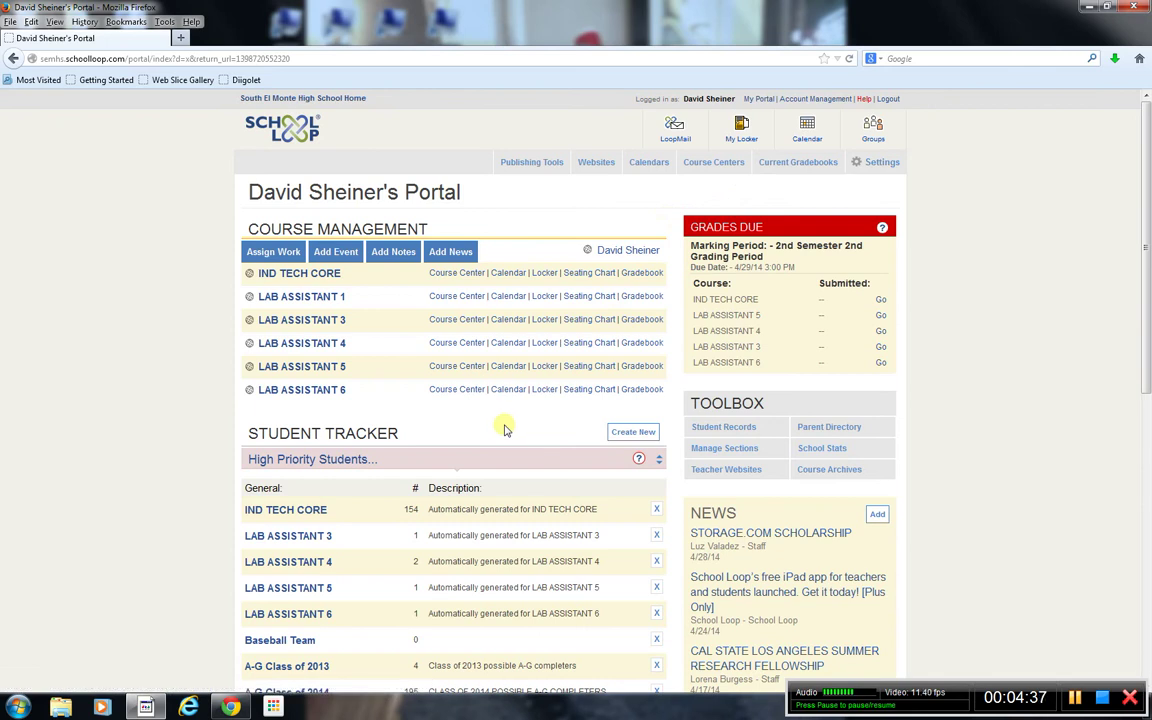
{"action": "scroll", "coordinate": [505, 428], "scroll_direction": "down", "scroll_amount": 3}
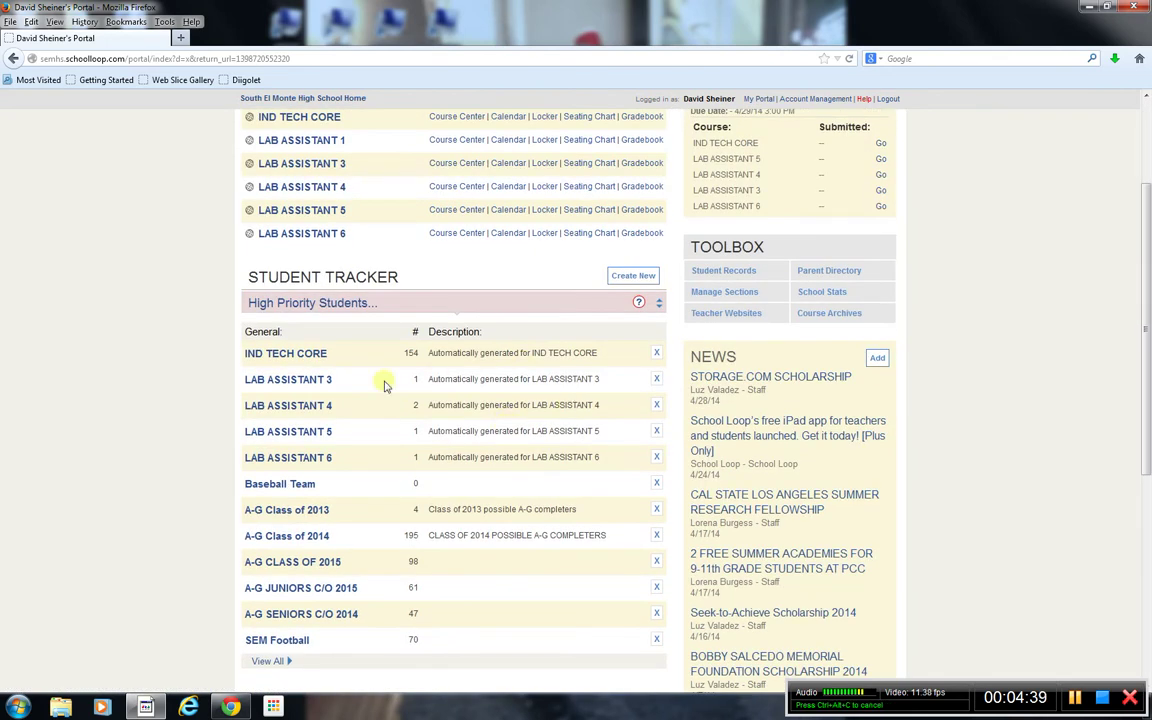
{"action": "scroll", "coordinate": [350, 386], "scroll_direction": "down", "scroll_amount": 2}
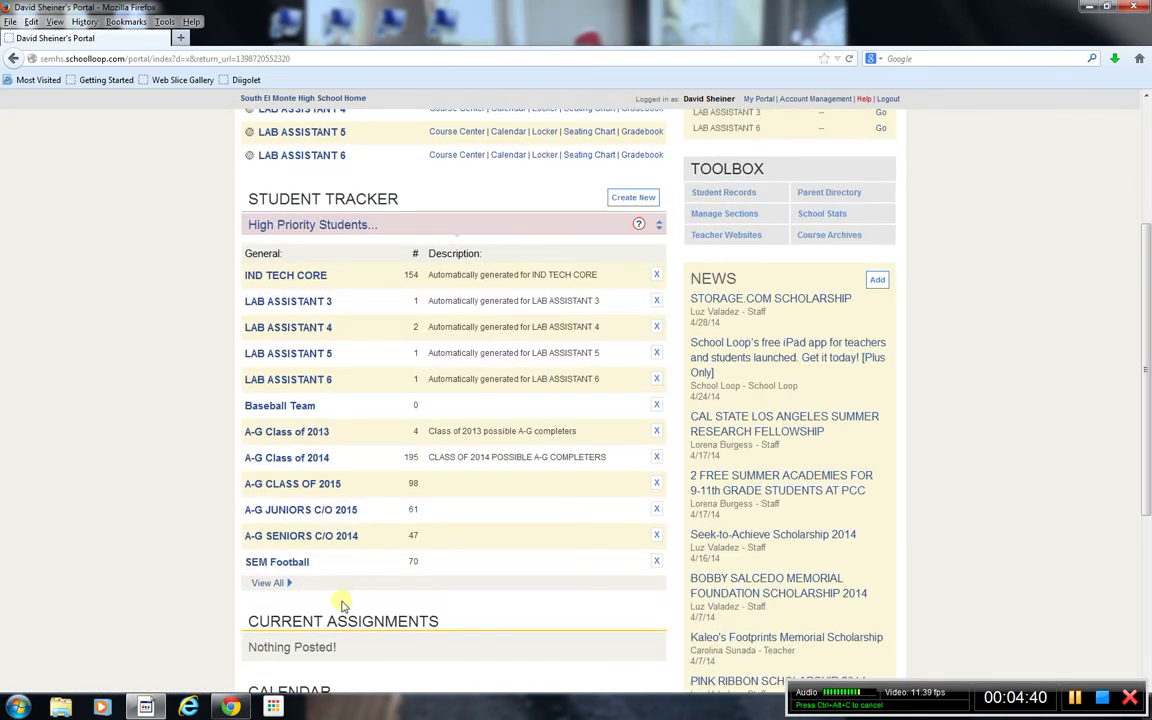
{"action": "left_click", "coordinate": [299, 564]}
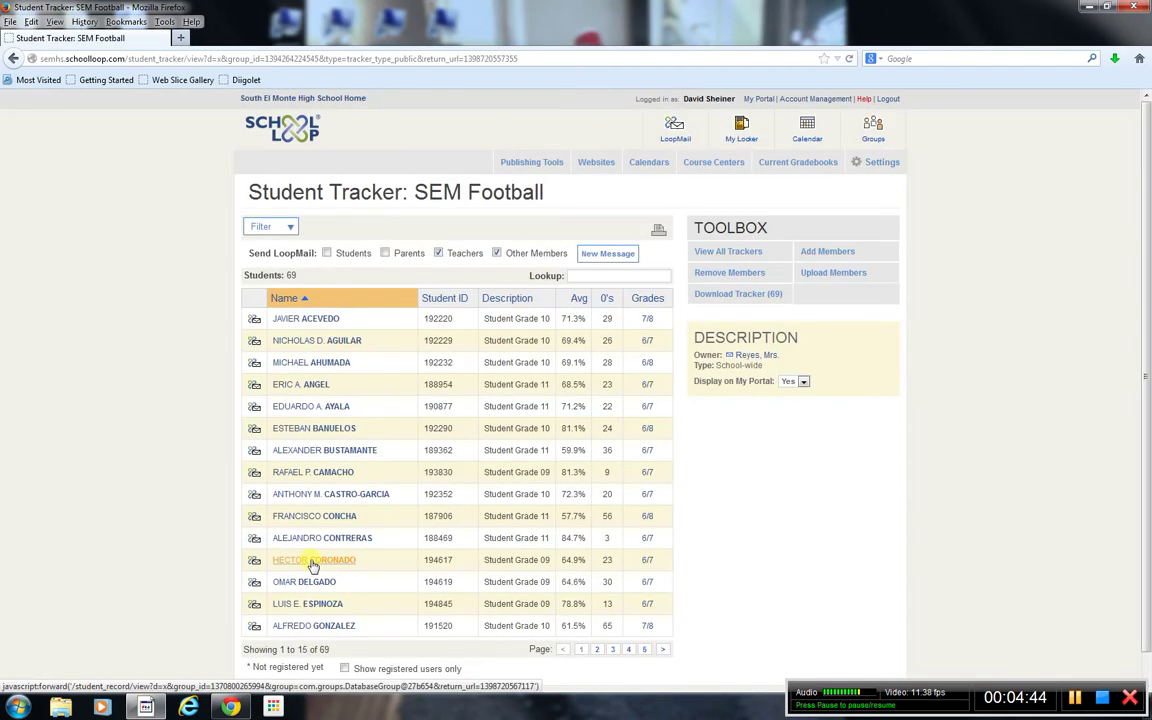
{"action": "mouse_move", "coordinate": [340, 558]}
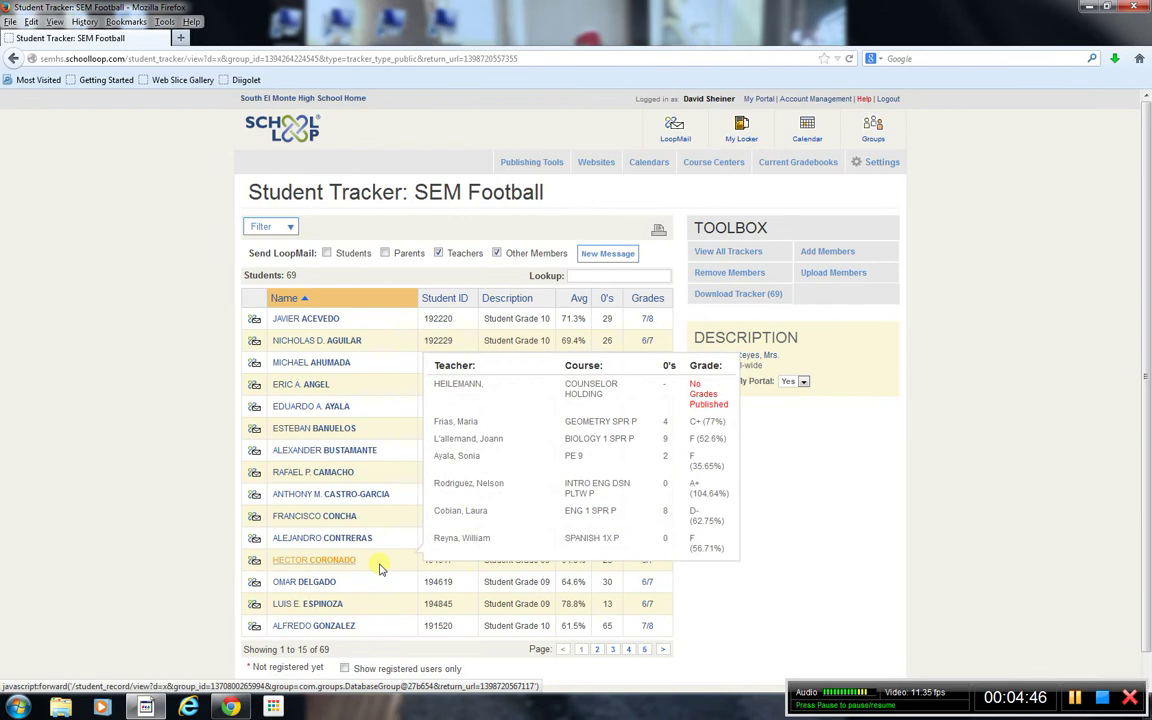
{"action": "mouse_move", "coordinate": [428, 532]}
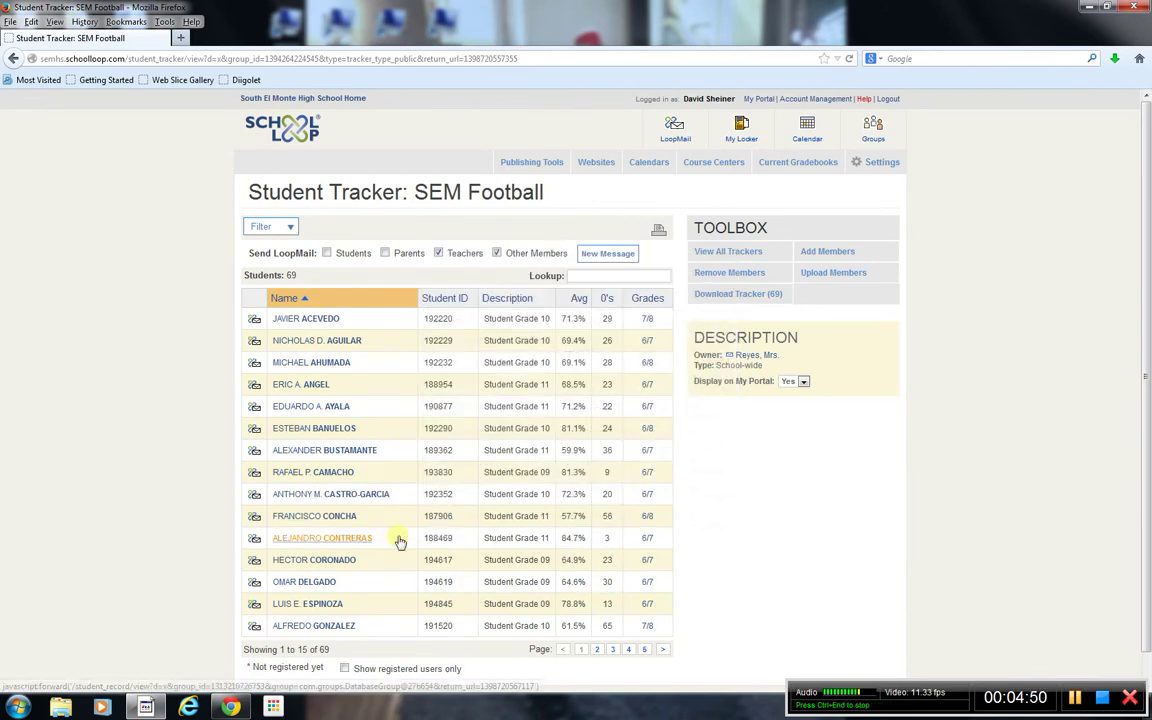
{"action": "mouse_move", "coordinate": [311, 543]}
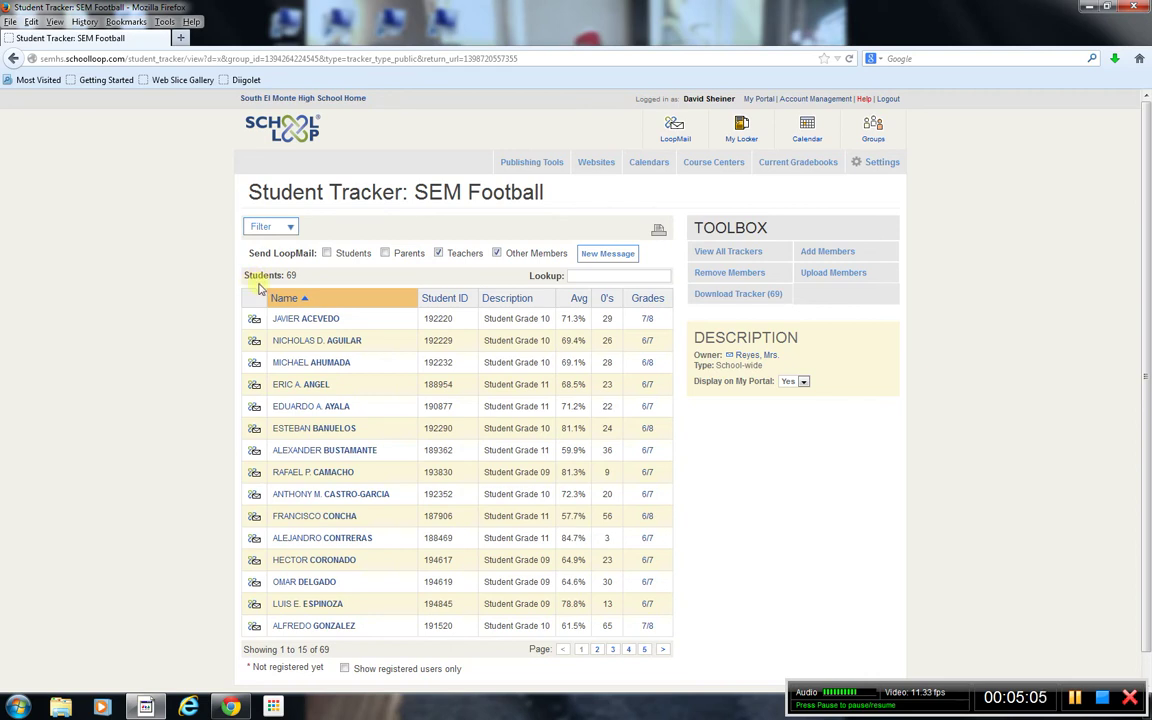
{"action": "left_click", "coordinate": [13, 58]}
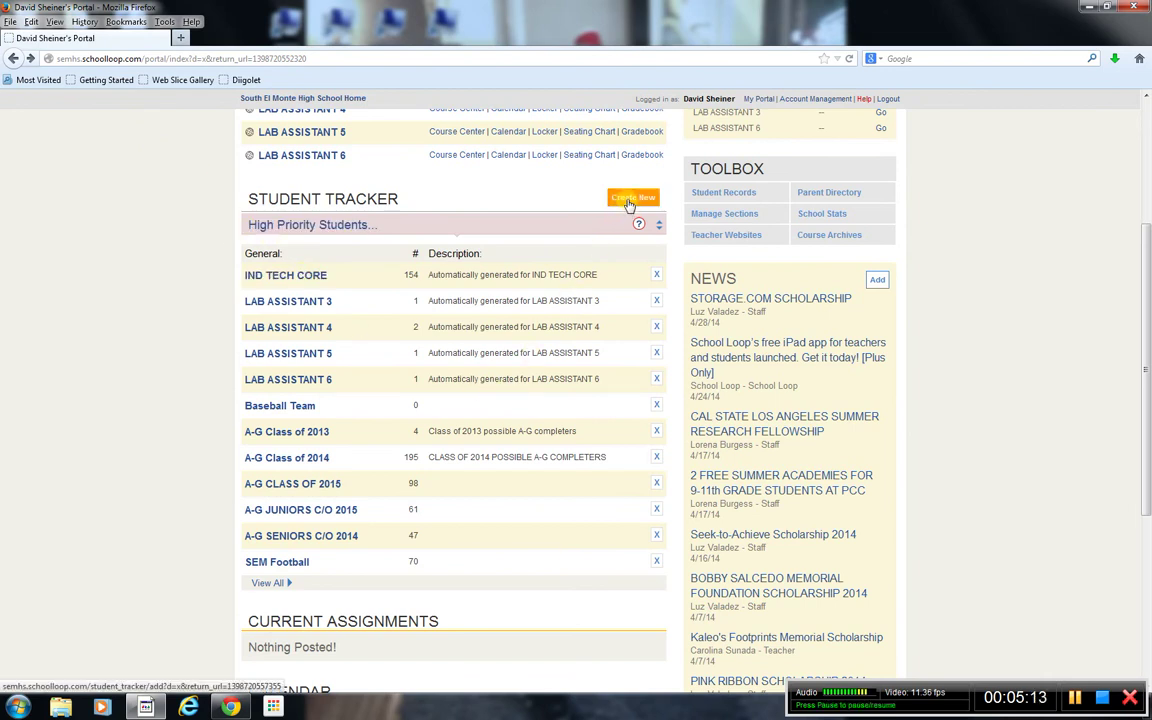
Step: Create a personal tracker '3rd progress report' with description 'Report of current students failing'
{"action": "left_click", "coordinate": [628, 201]}
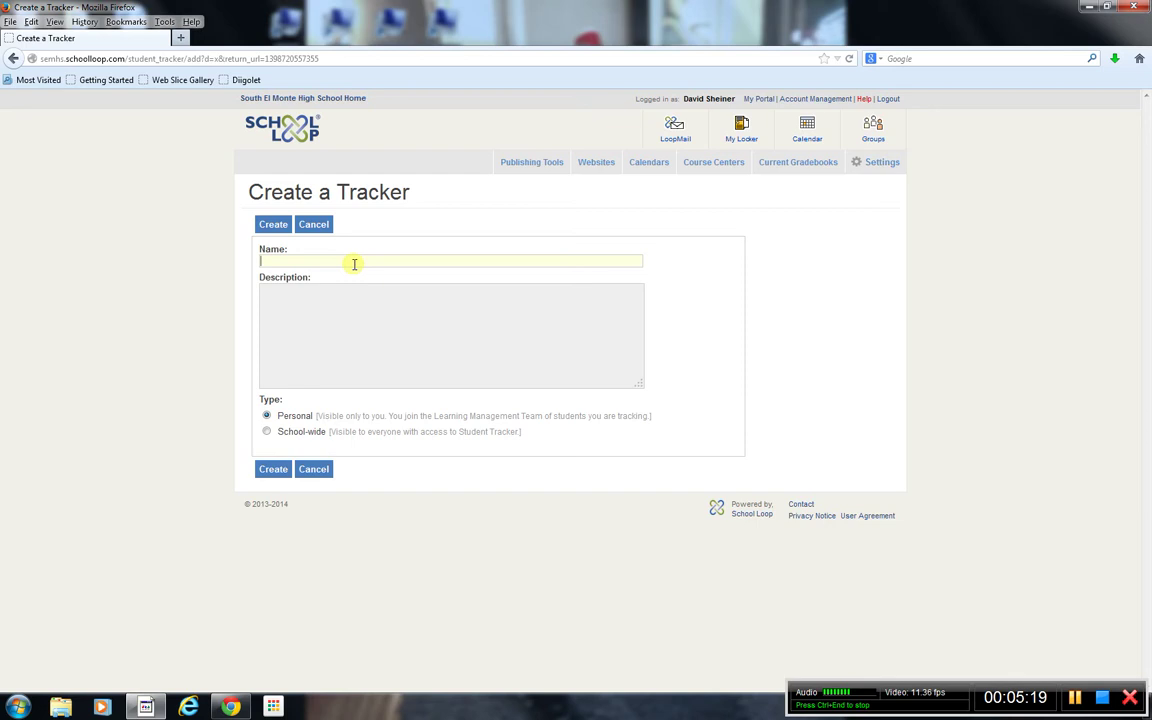
{"action": "type", "text": "3rd progress report"}
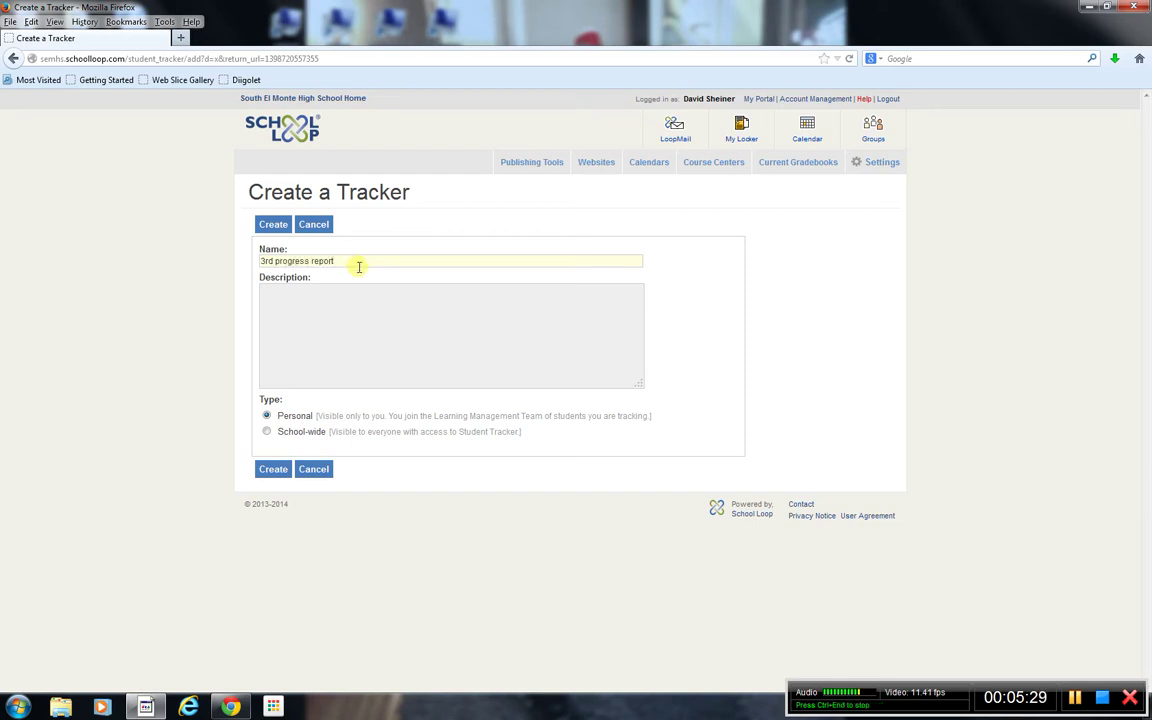
{"action": "left_click", "coordinate": [271, 474]}
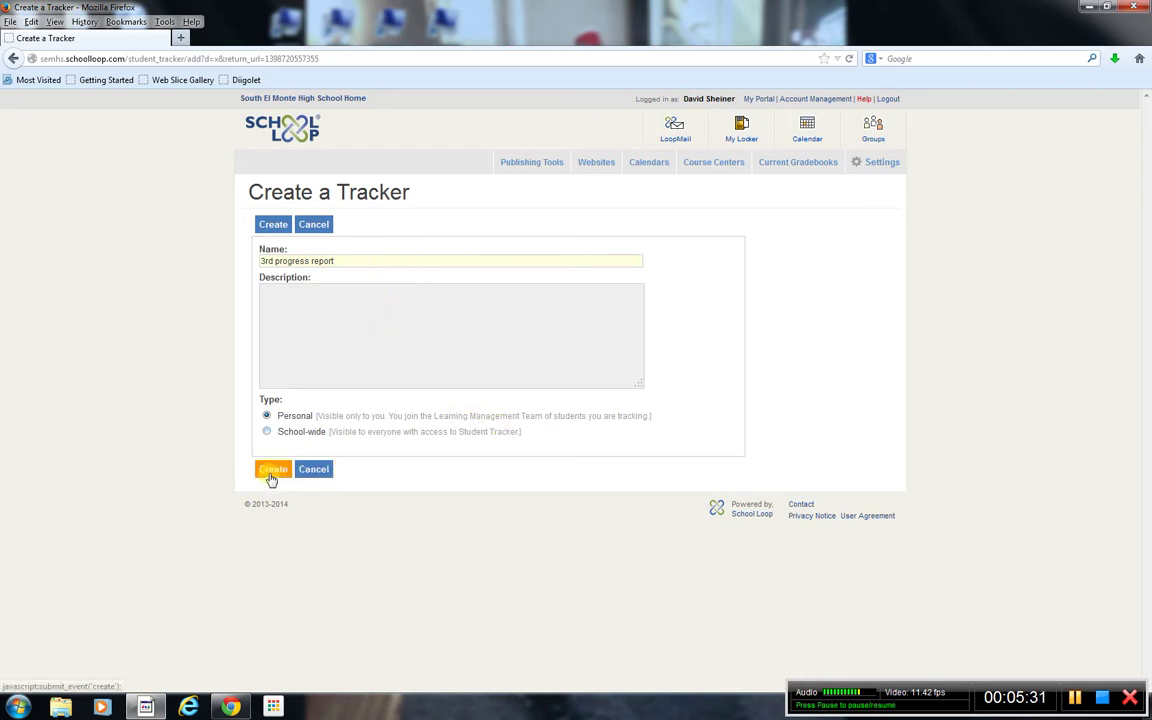
{"action": "left_click", "coordinate": [296, 310]}
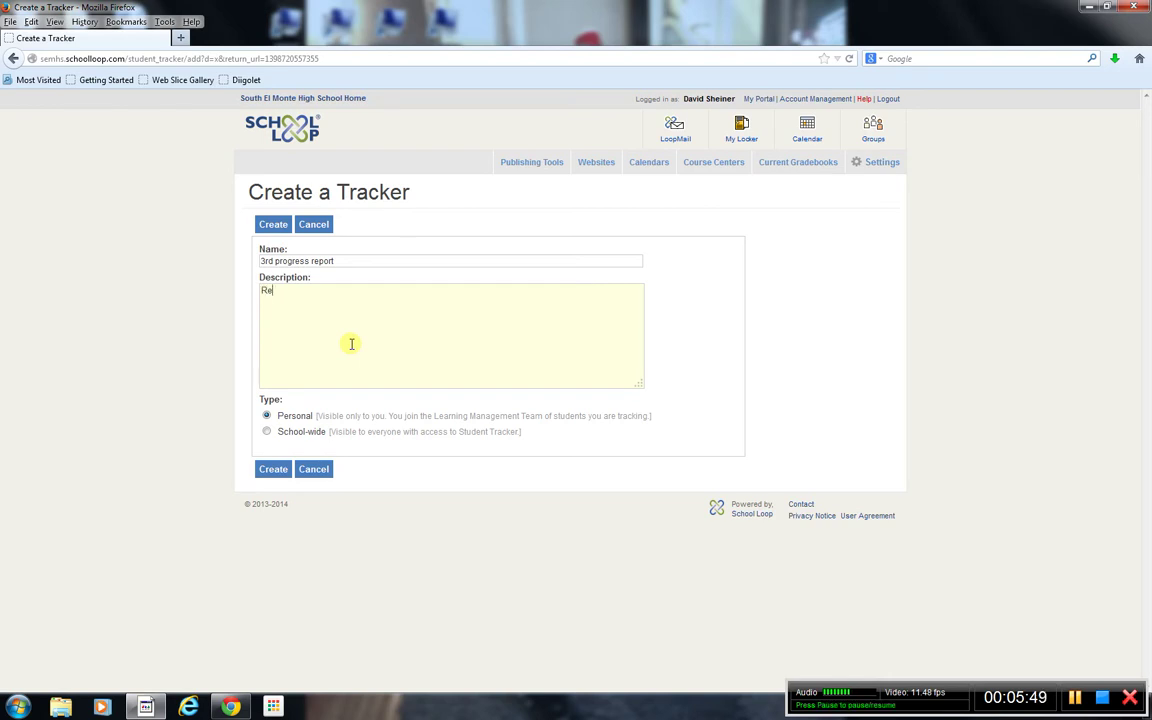
{"action": "type", "text": "f current students failing"}
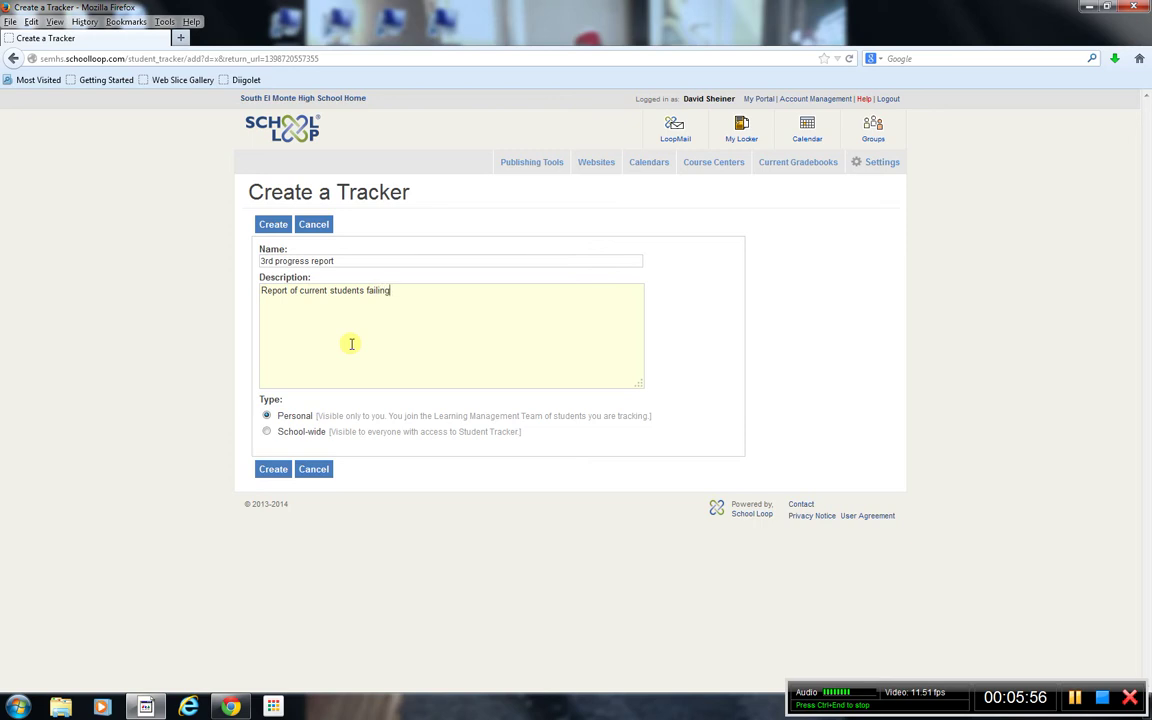
{"action": "left_click", "coordinate": [270, 466]}
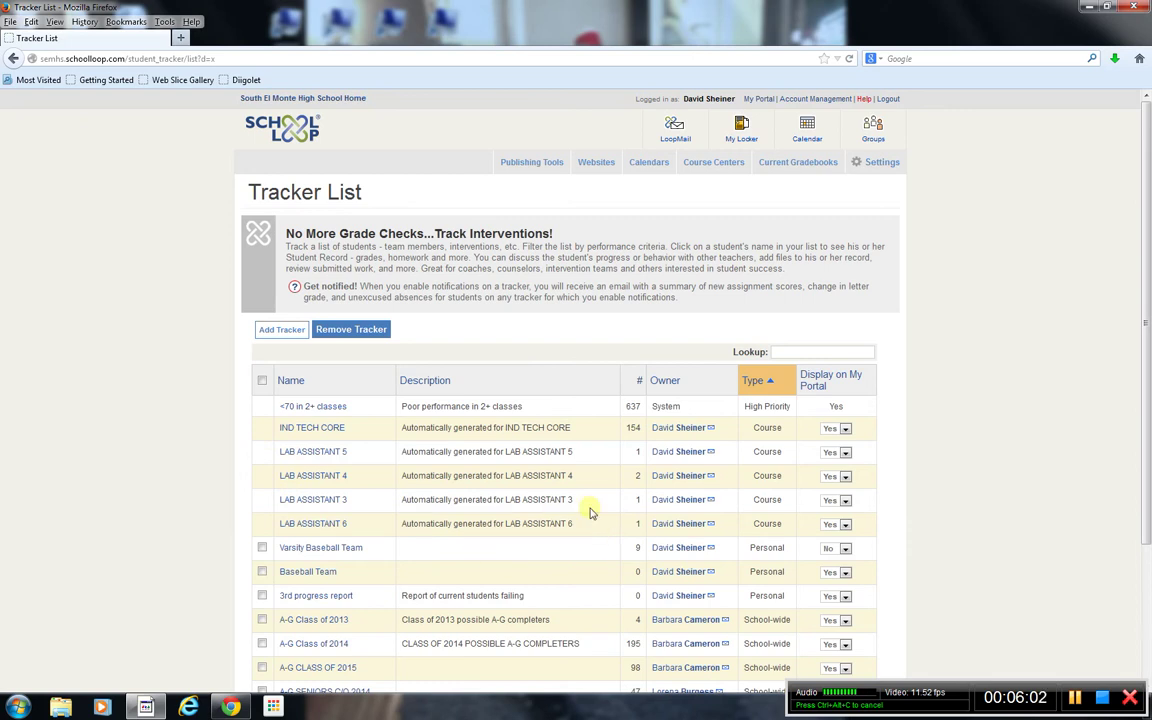
Step: Add five students to the 3rd progress report tracker
{"action": "scroll", "coordinate": [593, 546], "scroll_direction": "down", "scroll_amount": 3}
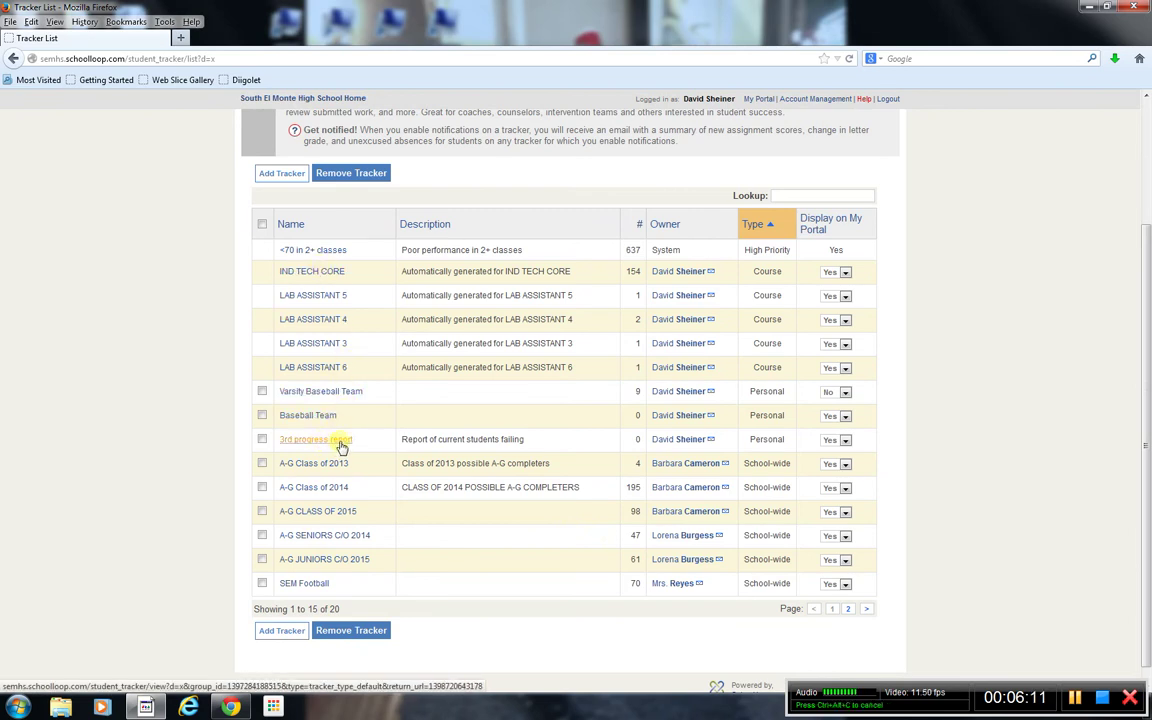
{"action": "left_click", "coordinate": [340, 442]}
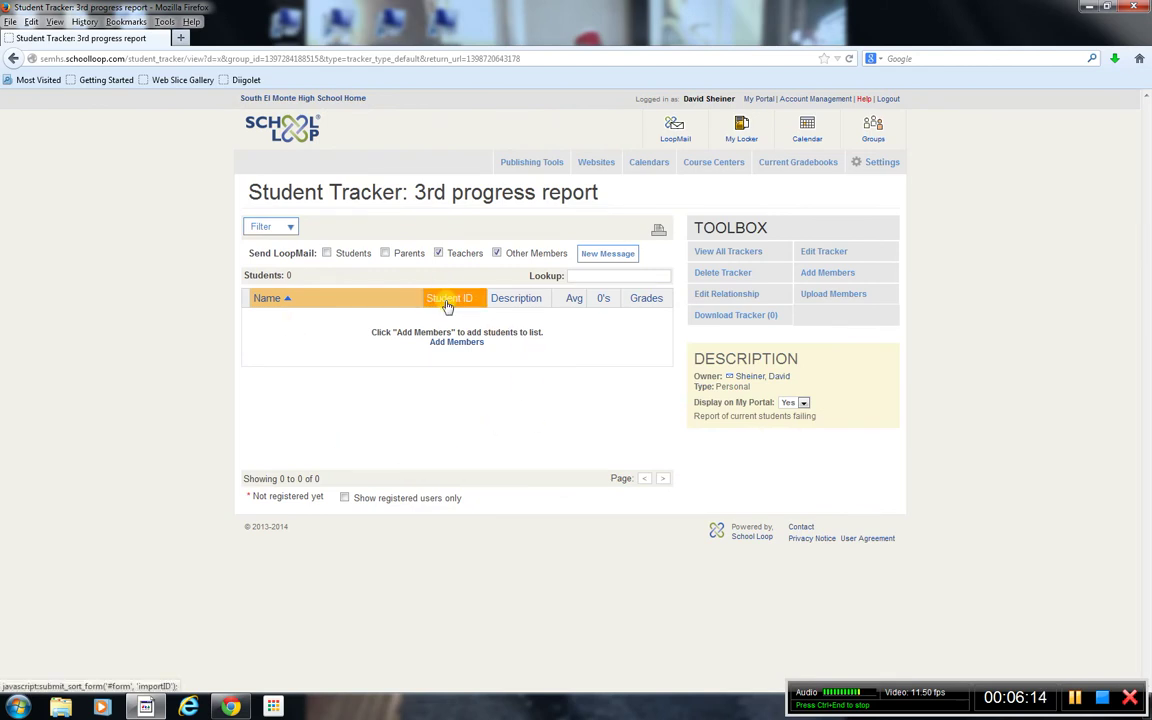
{"action": "left_click", "coordinate": [450, 344]}
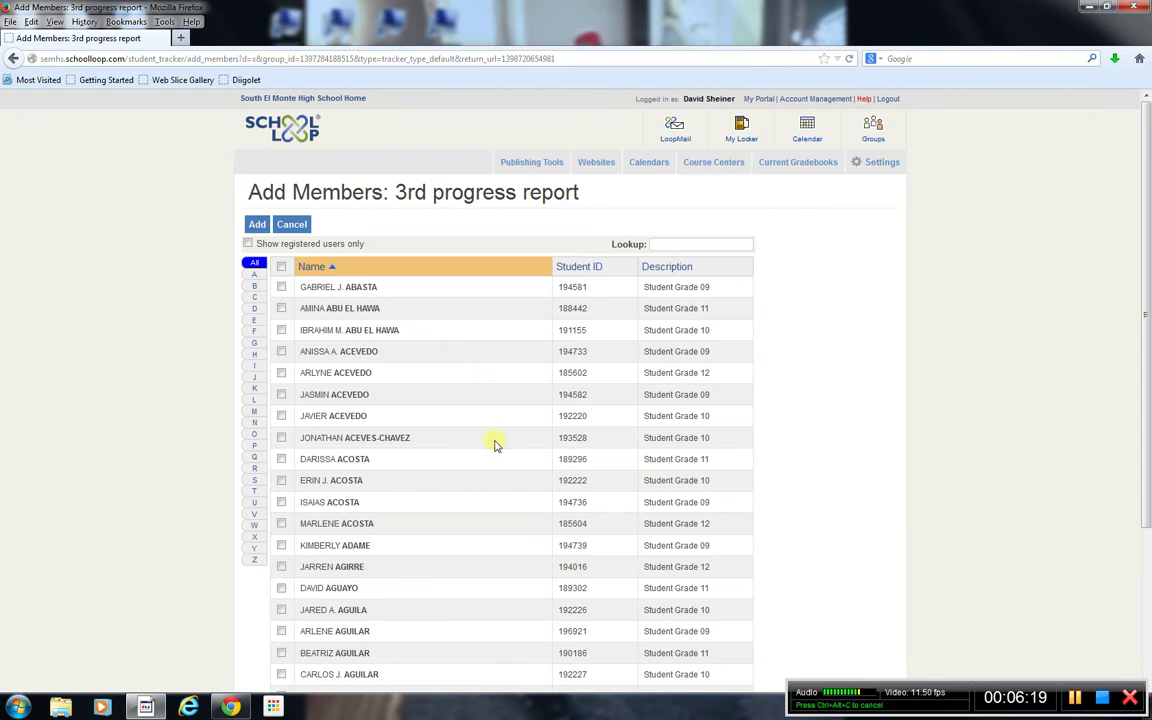
{"action": "scroll", "coordinate": [473, 427], "scroll_direction": "down", "scroll_amount": 4}
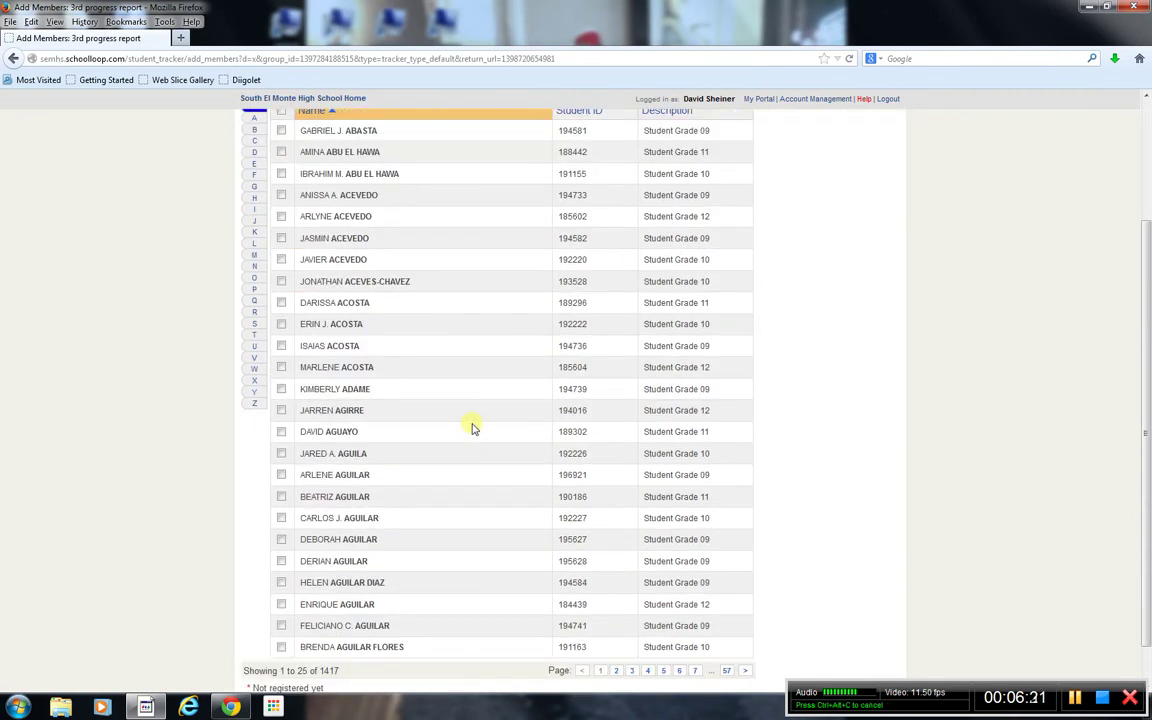
{"action": "scroll", "coordinate": [476, 432], "scroll_direction": "up", "scroll_amount": 4}
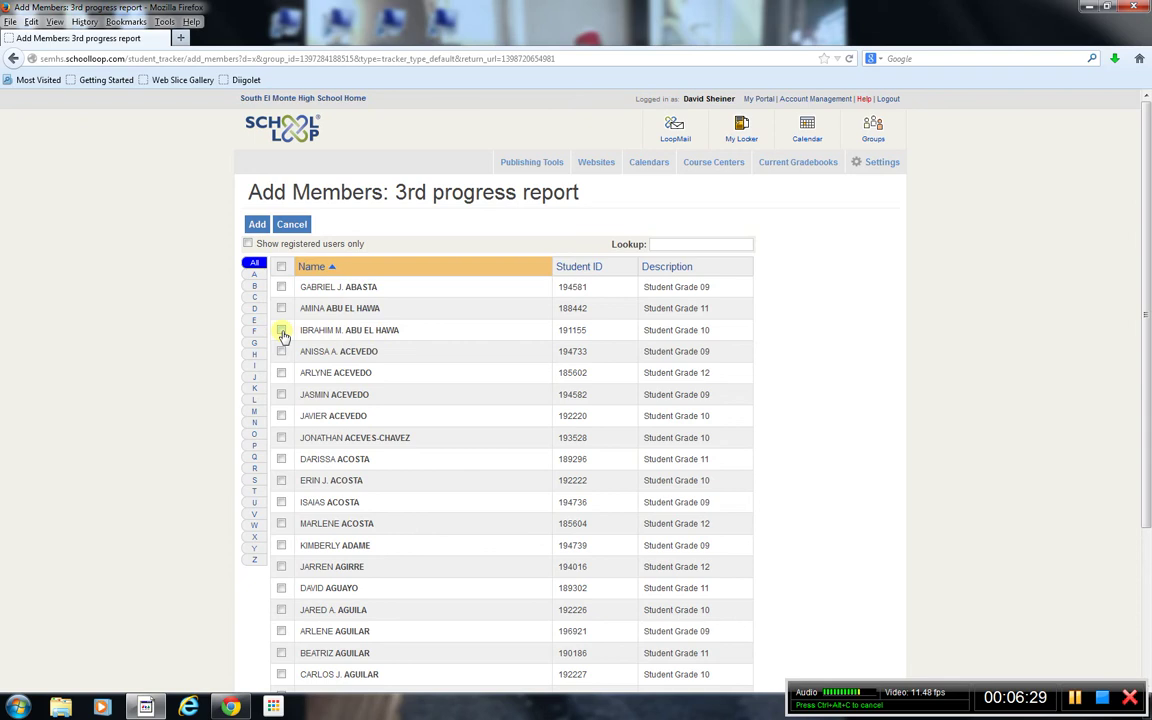
{"action": "left_click", "coordinate": [282, 332]}
{"action": "left_click", "coordinate": [282, 417]}
{"action": "left_click", "coordinate": [281, 502]}
{"action": "left_click", "coordinate": [281, 568]}
{"action": "left_click", "coordinate": [257, 224]}
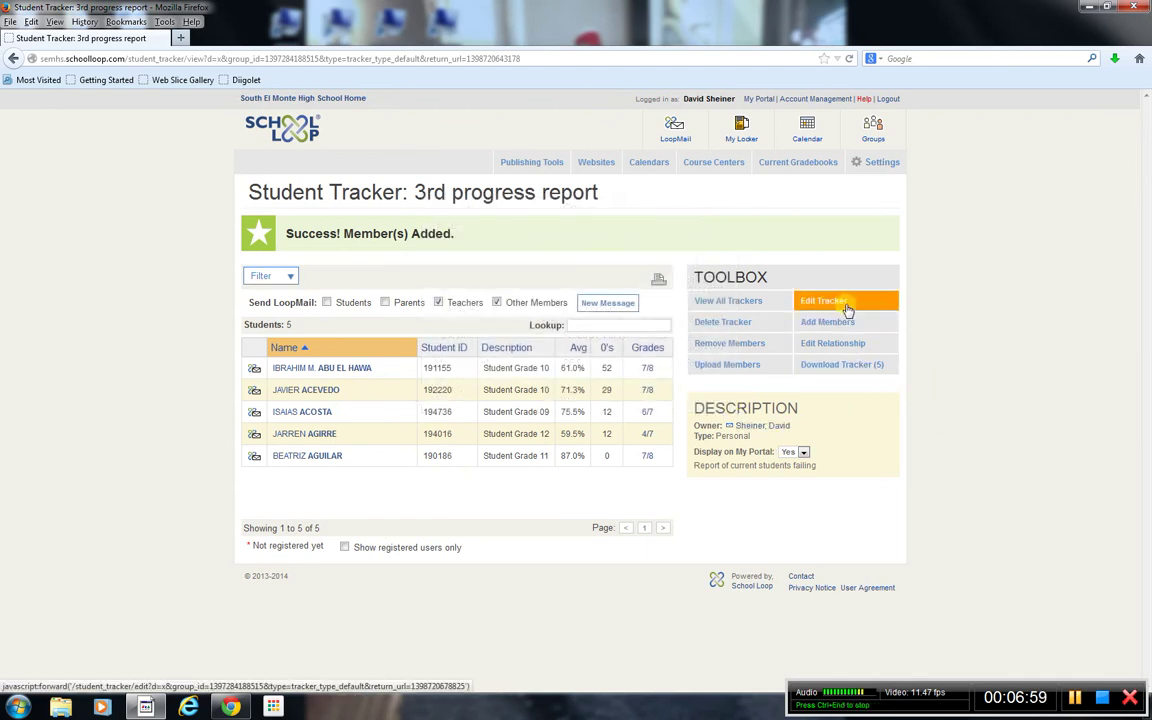
Step: Delete the 3rd progress report tracker and confirm it is gone from the list
{"action": "left_click", "coordinate": [737, 325]}
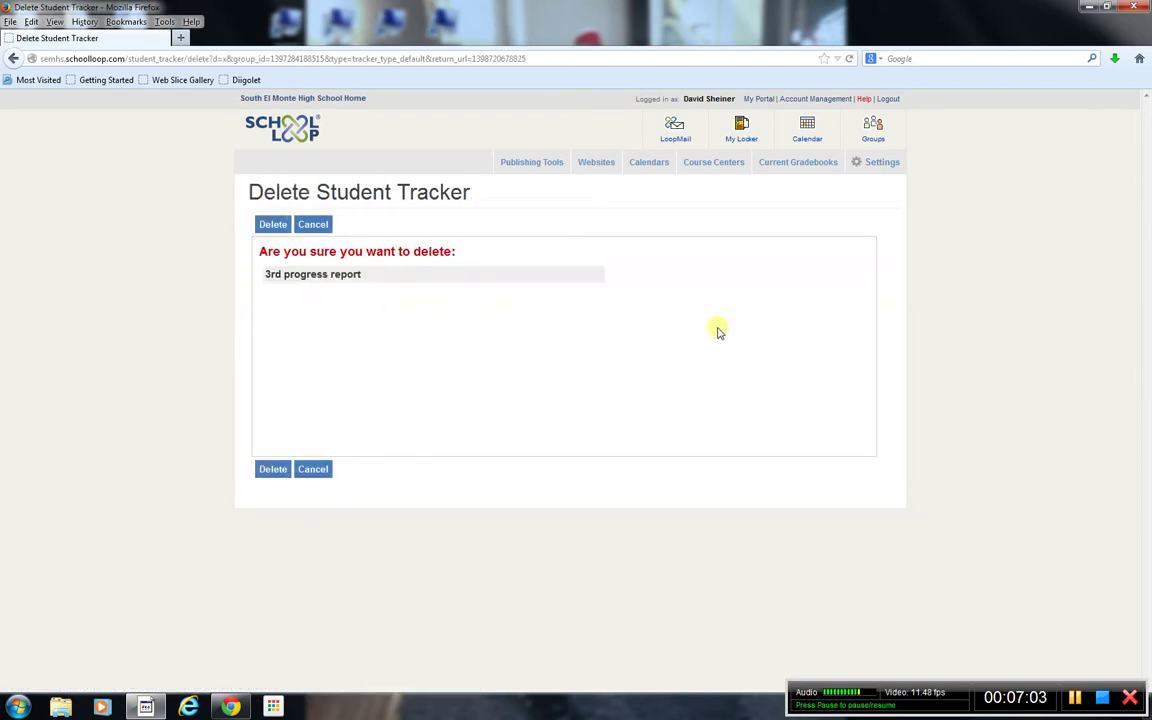
{"action": "left_click", "coordinate": [280, 476]}
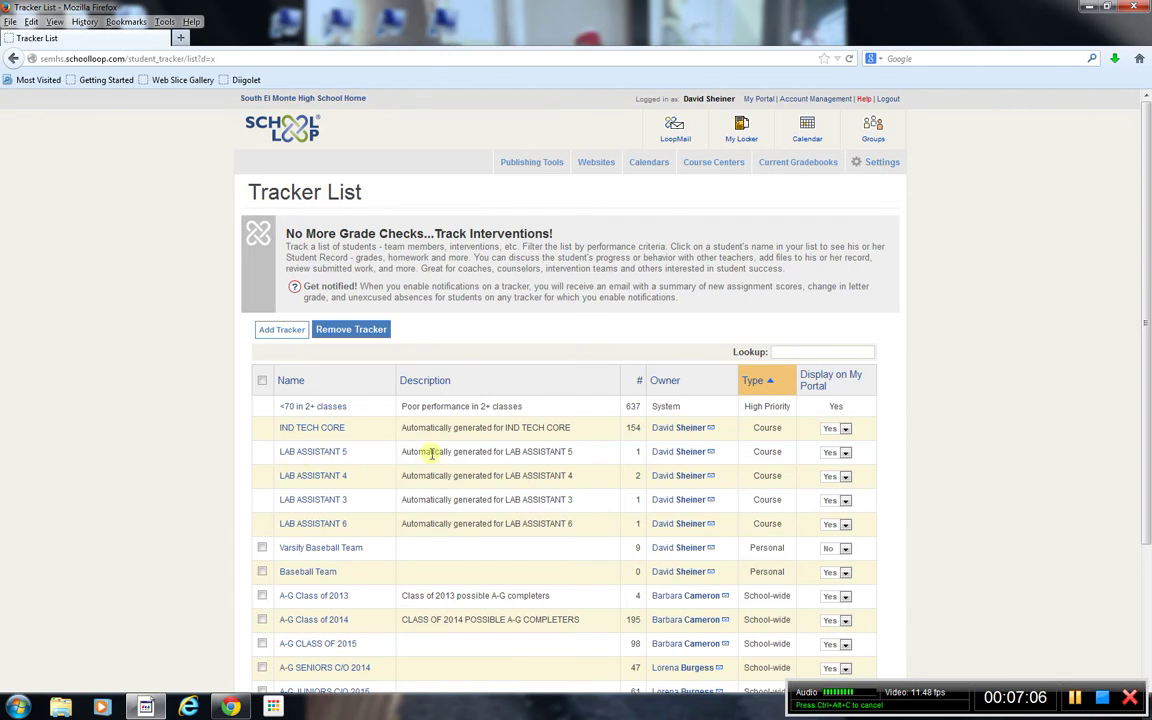
{"action": "scroll", "coordinate": [435, 472], "scroll_direction": "down", "scroll_amount": 5}
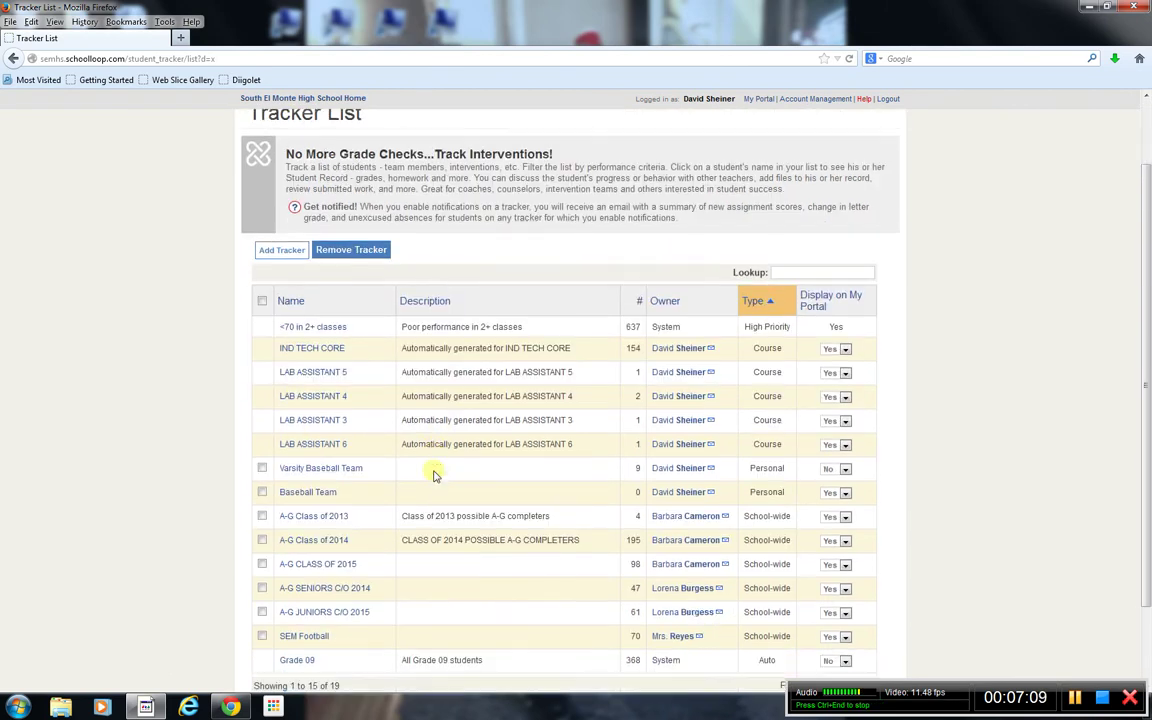
{"action": "scroll", "coordinate": [480, 460], "scroll_direction": "up", "scroll_amount": 5}
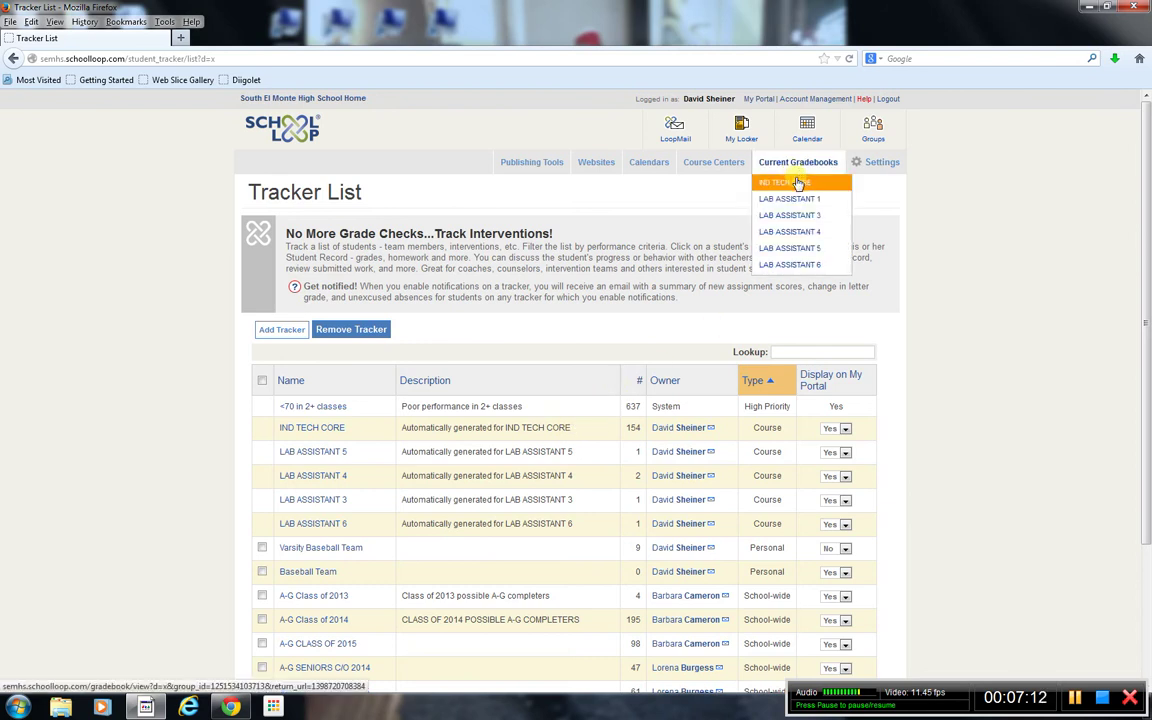
Step: Autofill Egg Drop Prototype with 30 points for every IND TECH CORE student, then go to publishing
{"action": "left_click", "coordinate": [790, 182]}
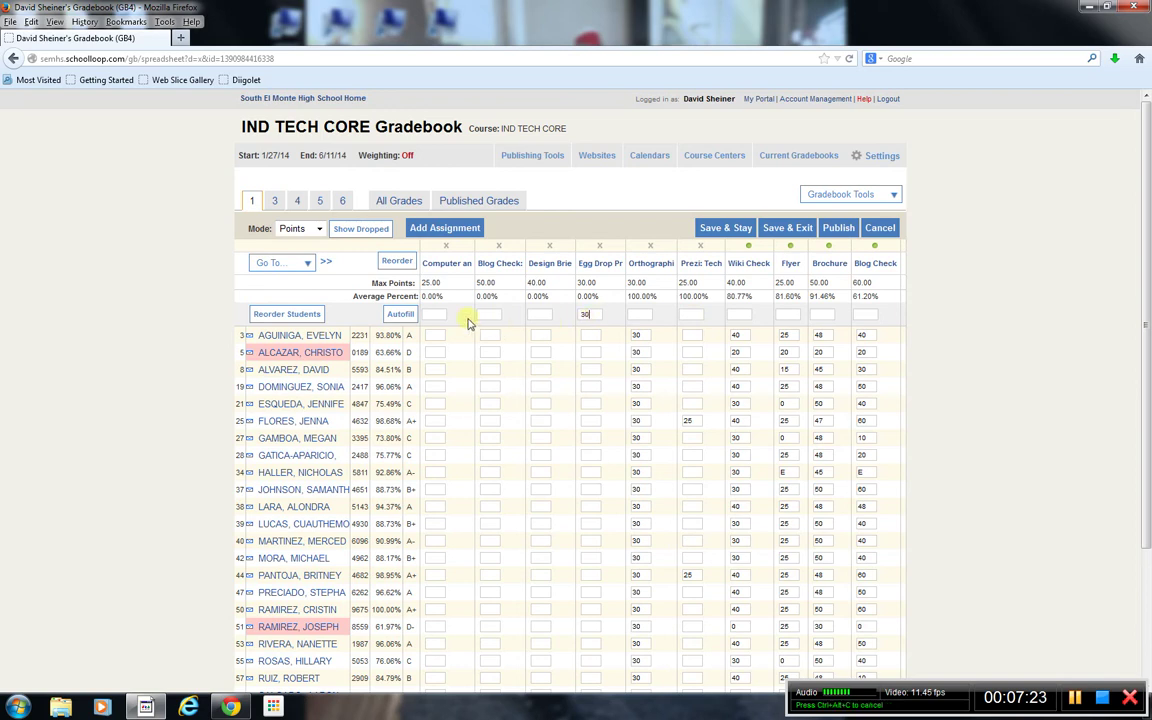
{"action": "left_click", "coordinate": [403, 315]}
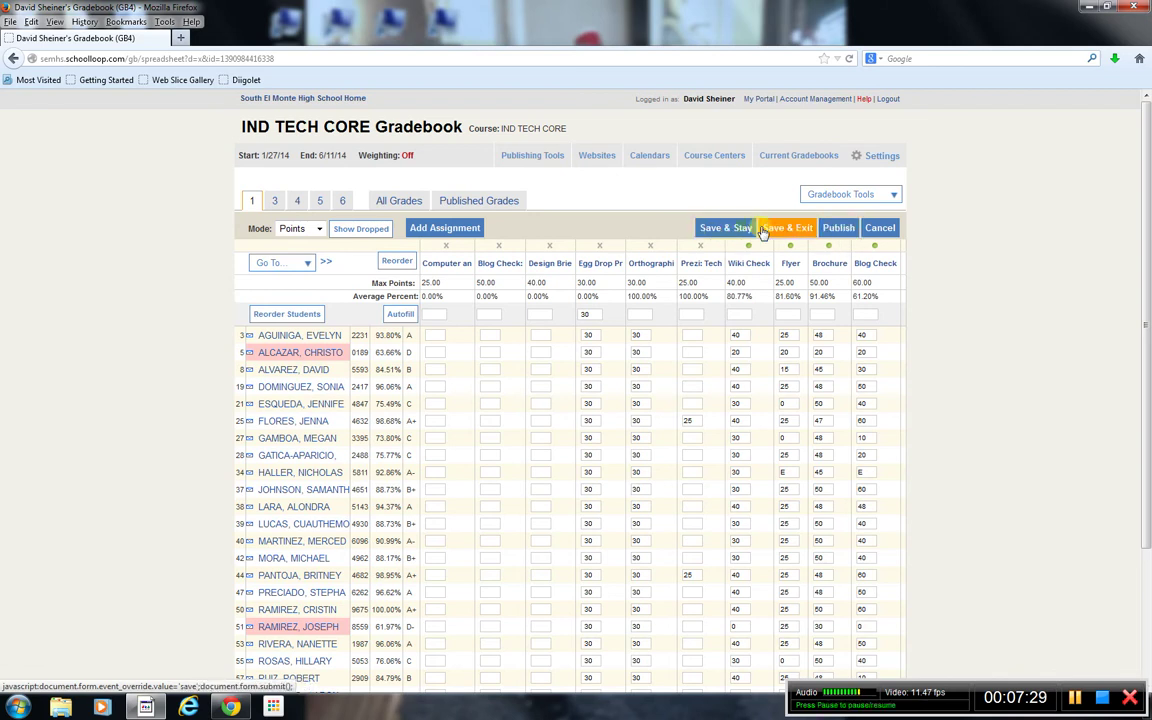
{"action": "left_click", "coordinate": [835, 229]}
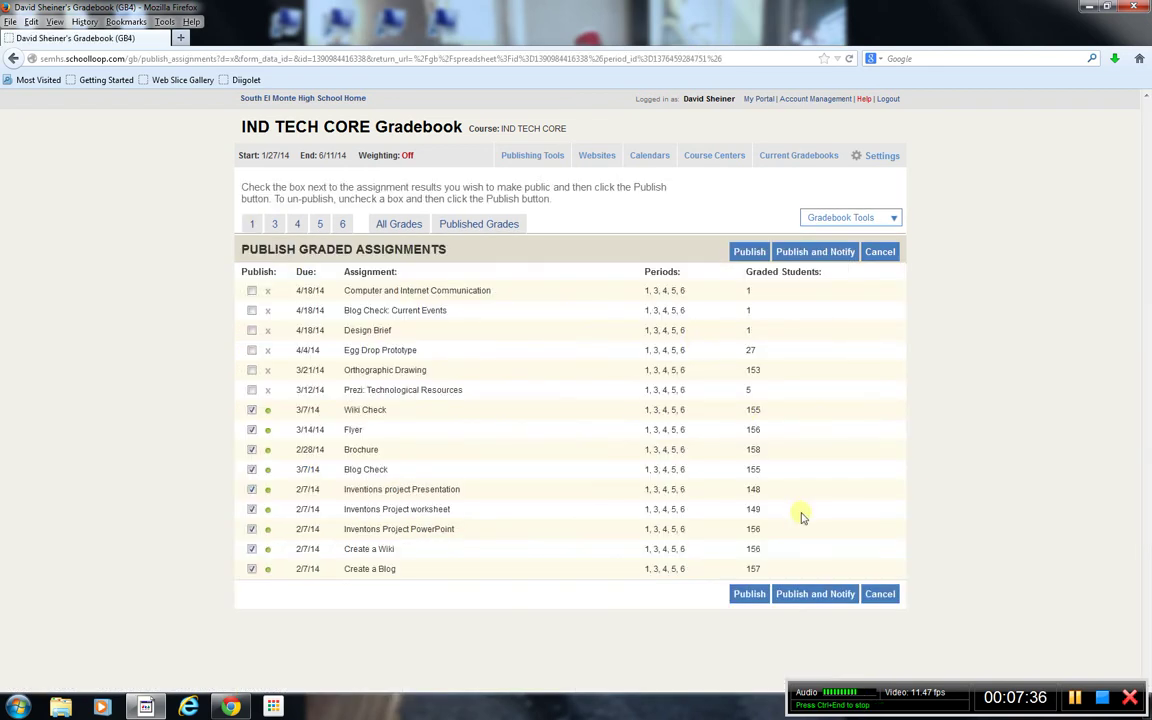
Step: Cancel the Grade Trending Notifications message unsent and return to the IND TECH CORE gradebook
{"action": "left_click", "coordinate": [812, 597]}
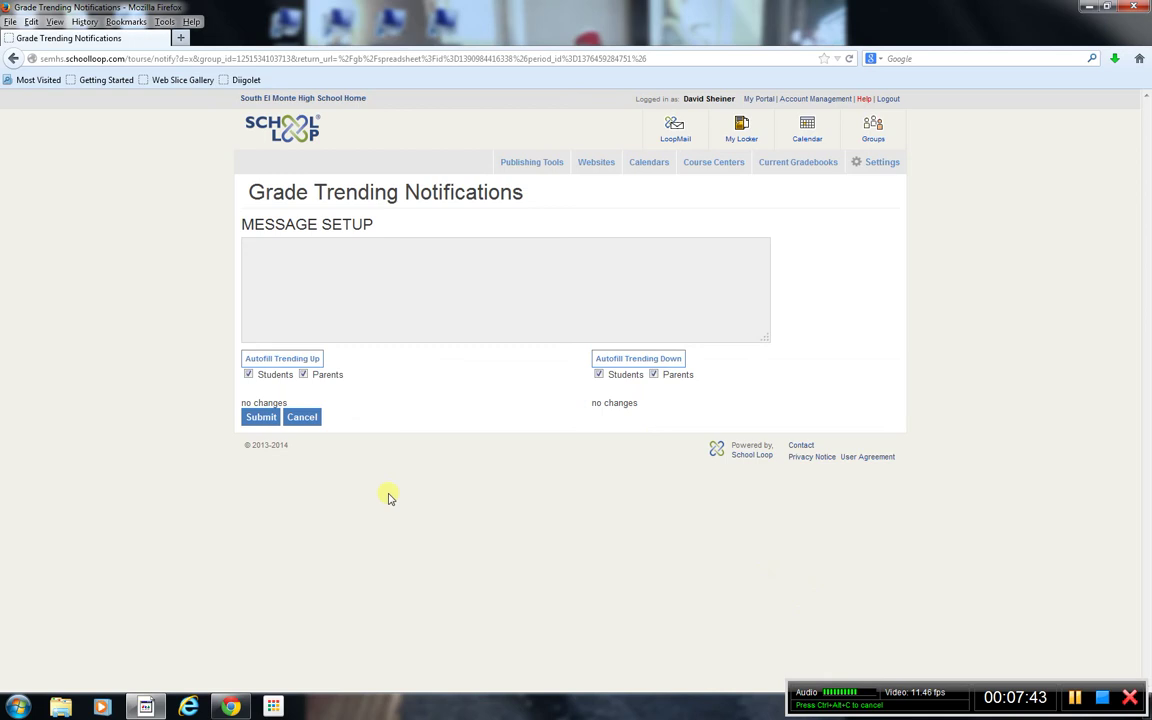
{"action": "left_click", "coordinate": [312, 269]}
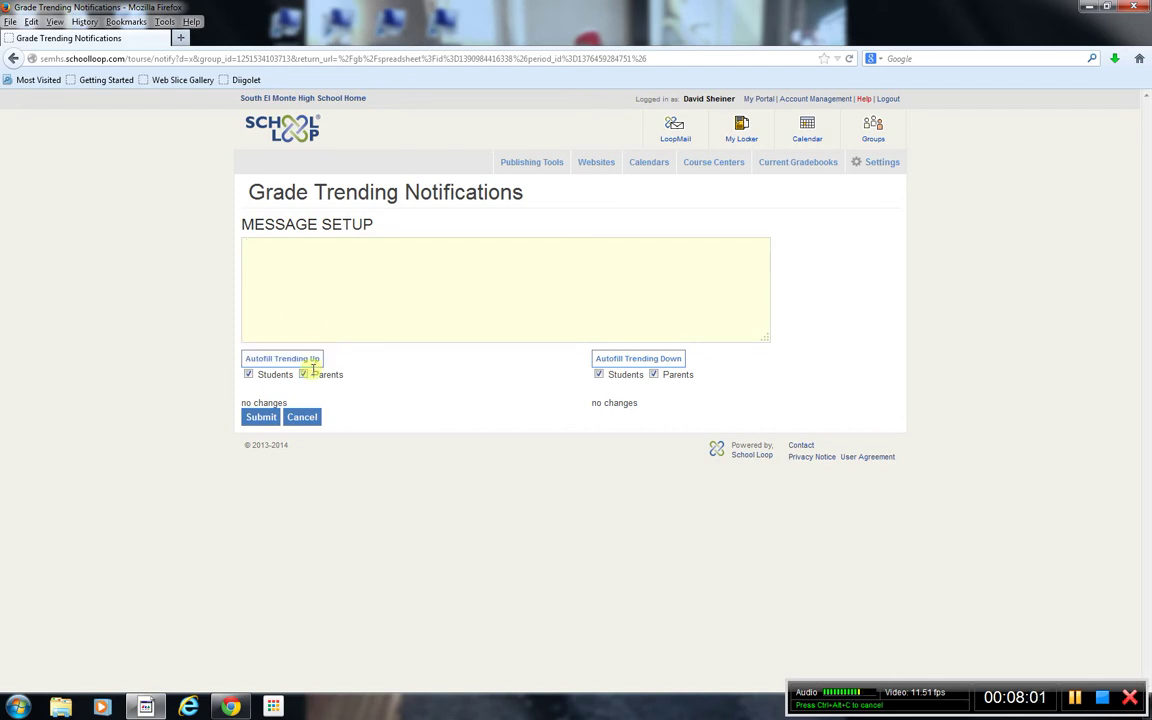
{"action": "left_click", "coordinate": [304, 419]}
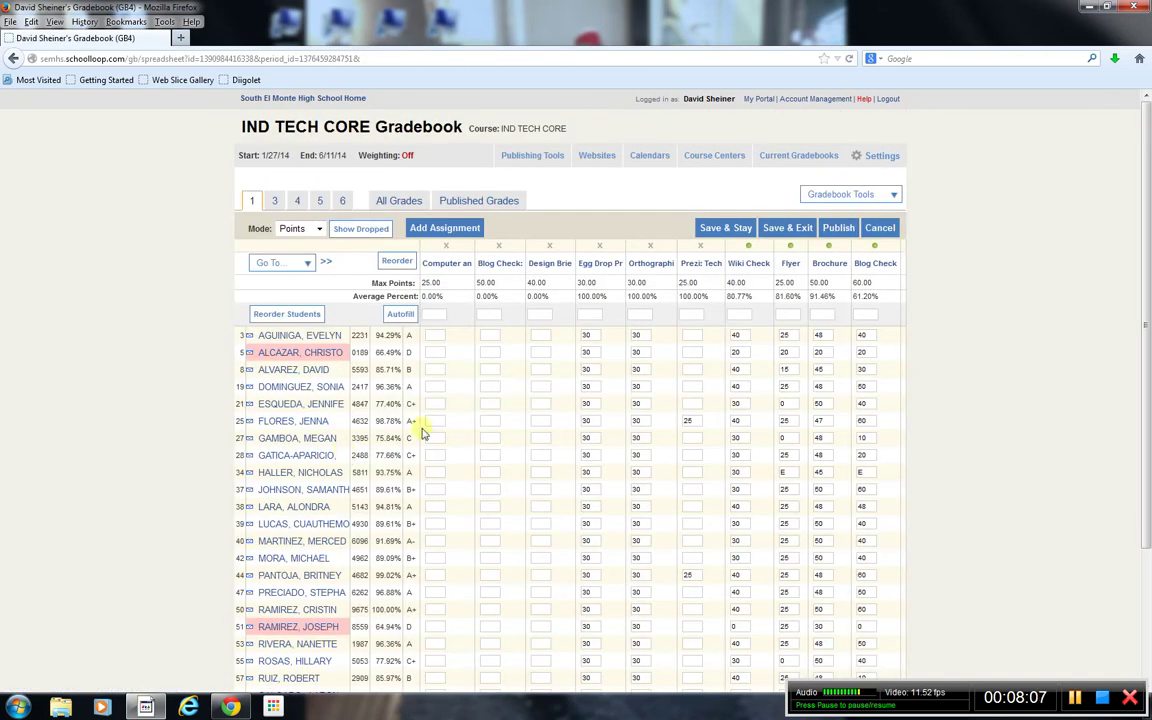
Step: Publish Prezi: Technological Resources, Orthographic Drawing and Egg Drop Prototype grades, notifying students and parents
{"action": "left_click", "coordinate": [835, 229]}
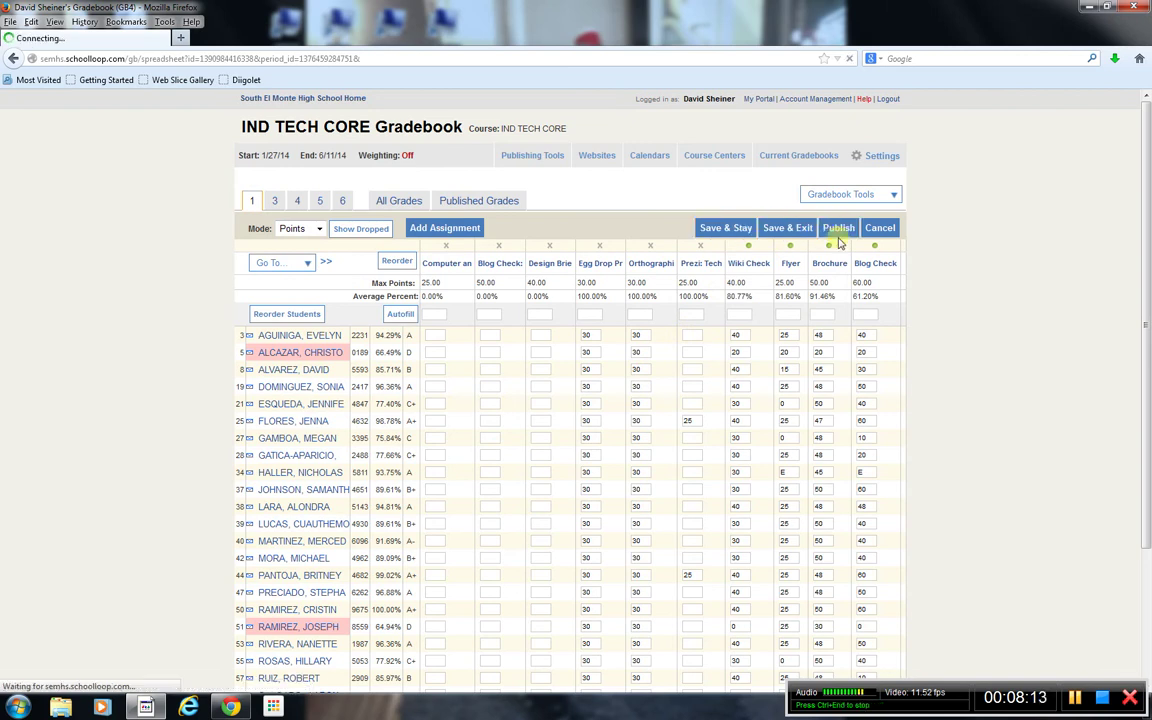
{"action": "mouse_move", "coordinate": [895, 267]}
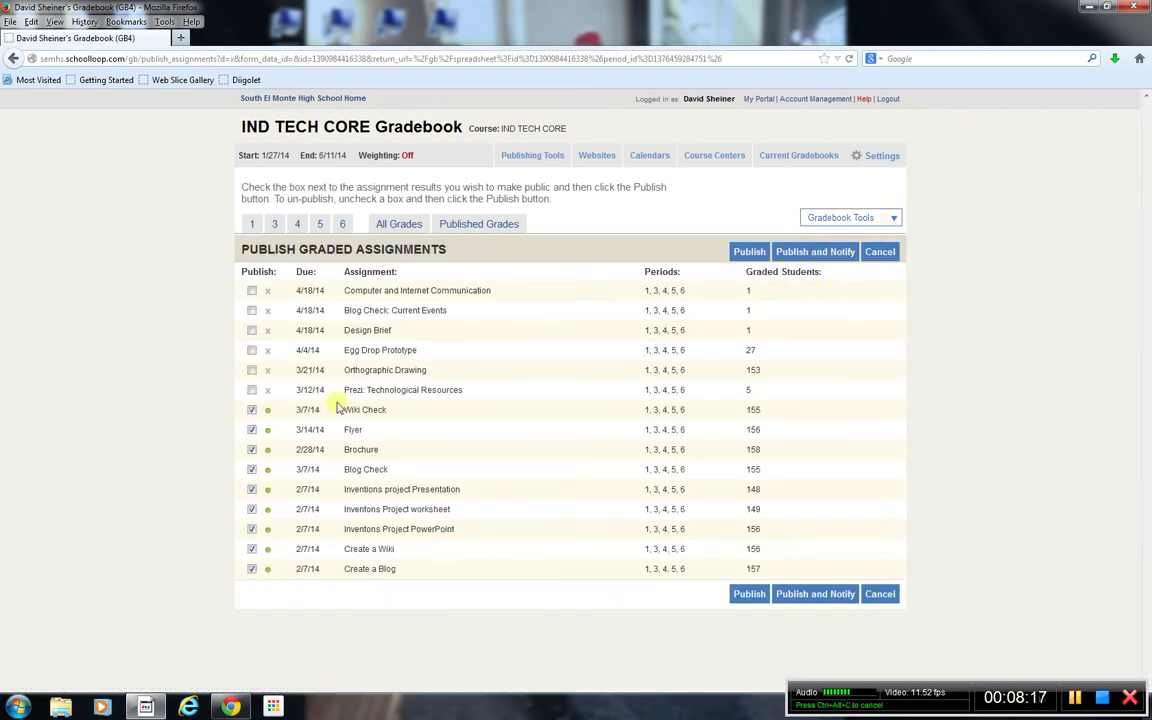
{"action": "left_click", "coordinate": [251, 390]}
{"action": "left_click", "coordinate": [251, 370]}
{"action": "left_click", "coordinate": [251, 350]}
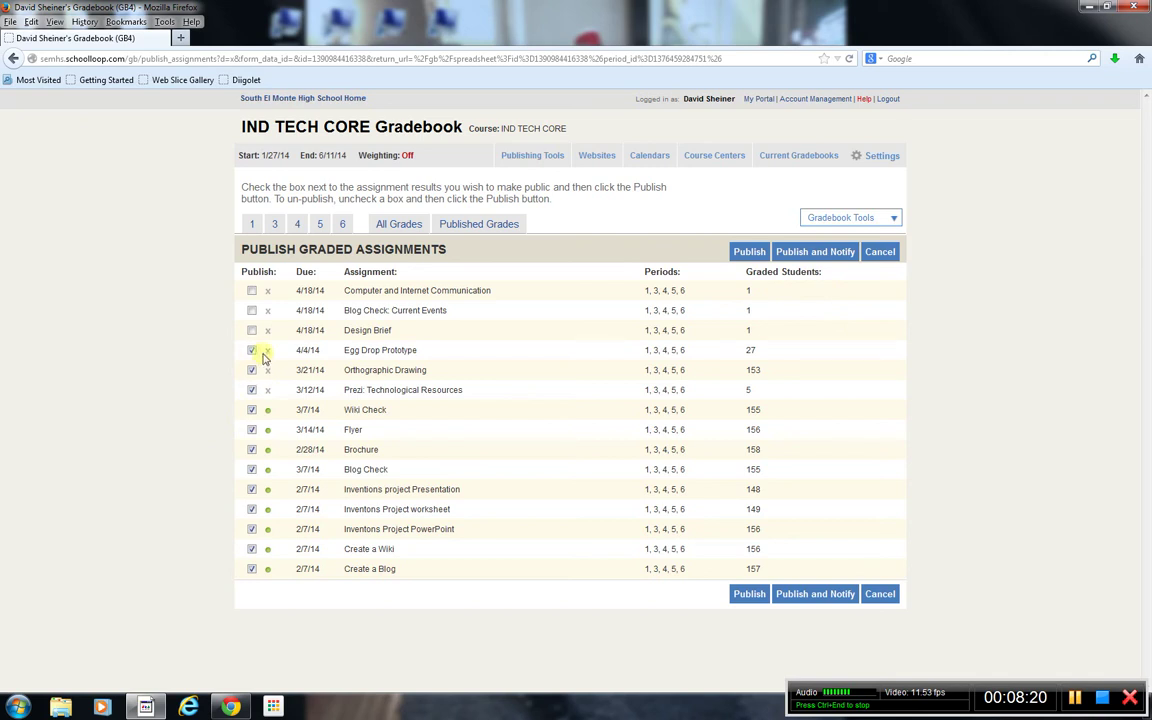
{"action": "left_click", "coordinate": [816, 594]}
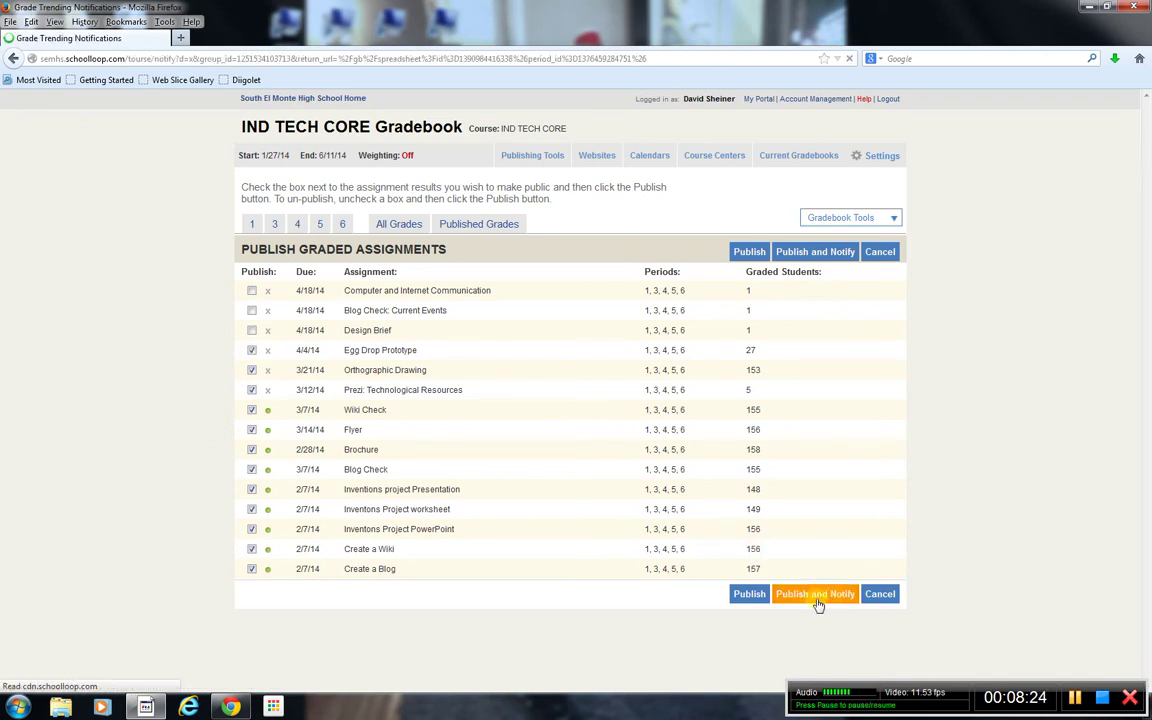
{"action": "left_click", "coordinate": [257, 419]}
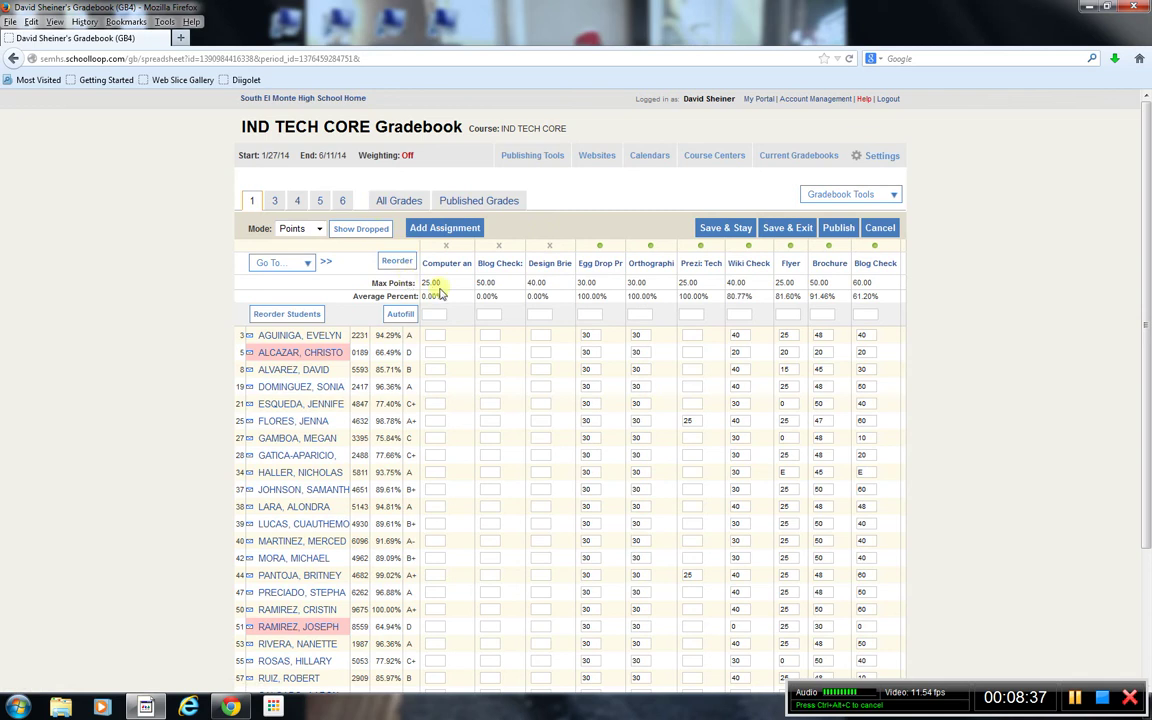
Step: Start a new assignment assigned April 28 and due May 2, 2014
{"action": "mouse_move", "coordinate": [645, 162]}
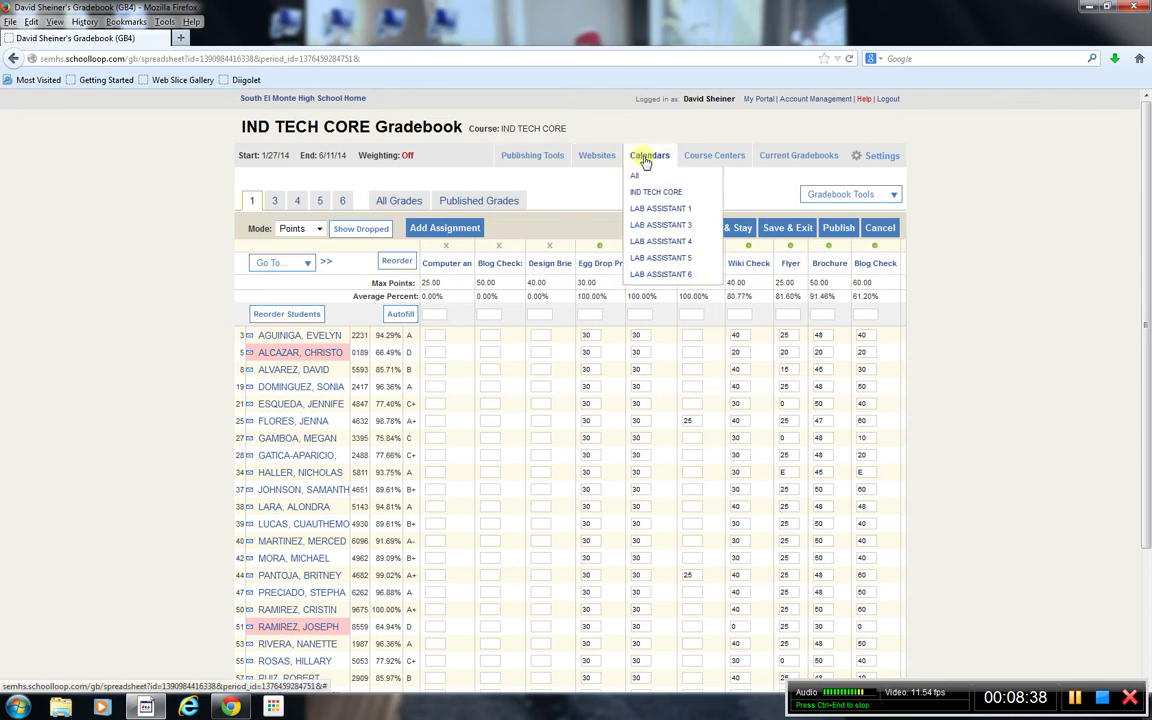
{"action": "left_click", "coordinate": [442, 230]}
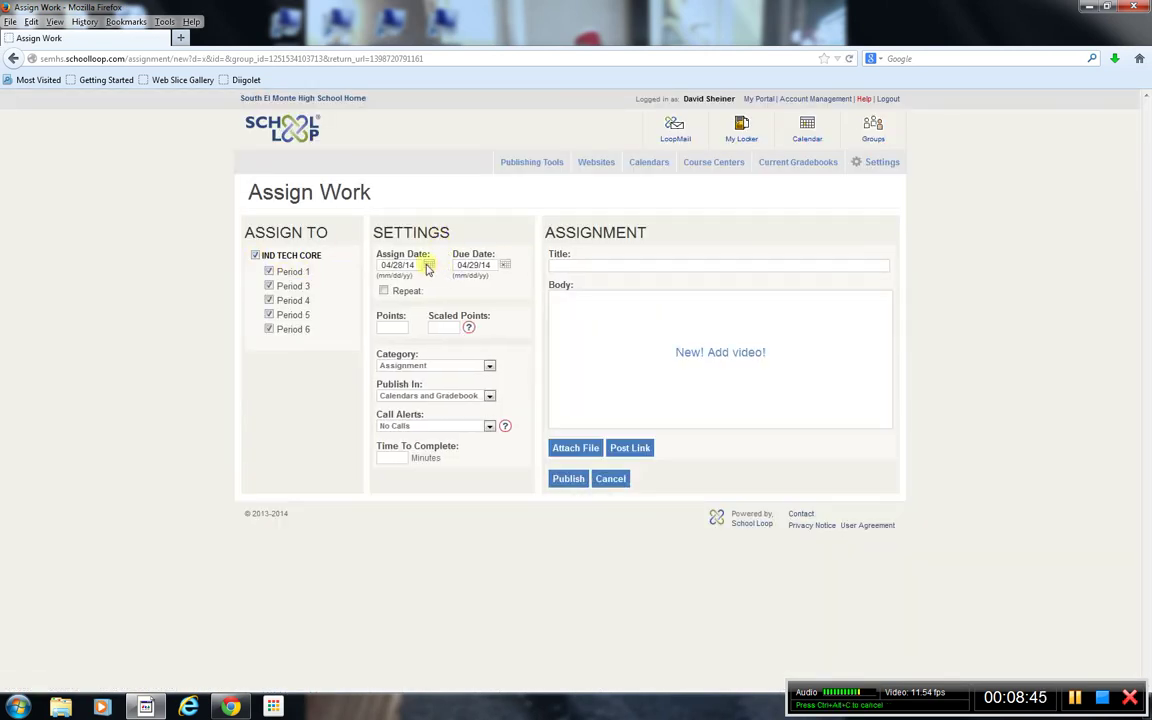
{"action": "left_click", "coordinate": [501, 266]}
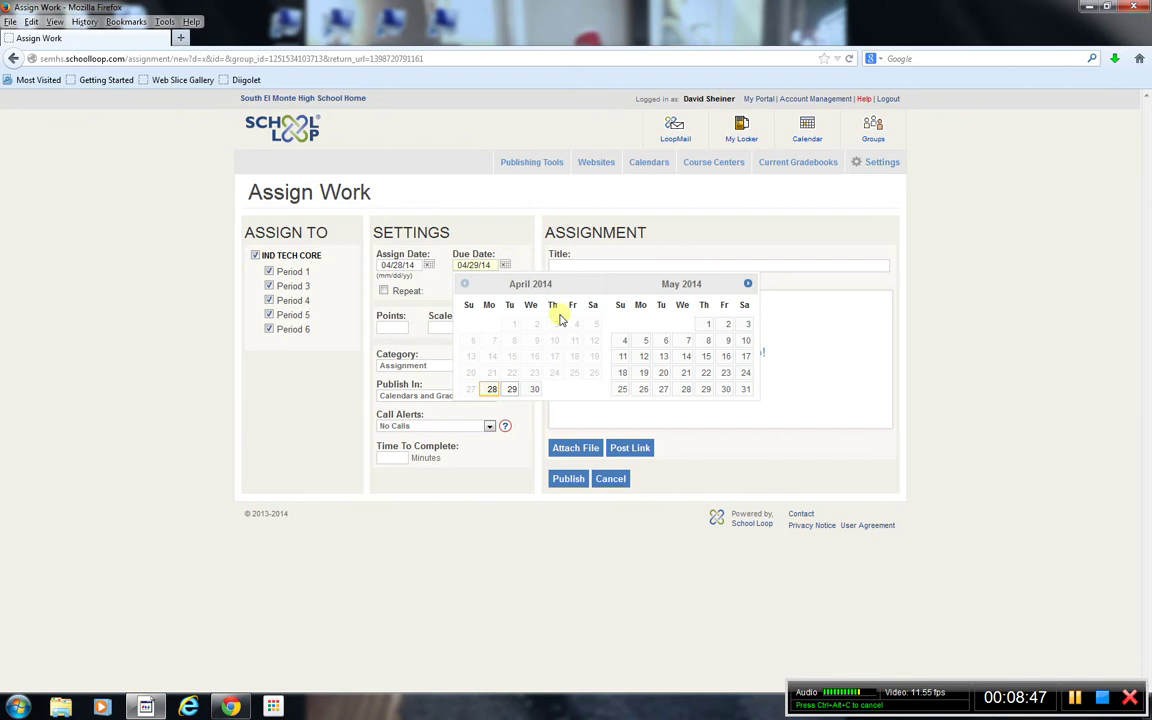
{"action": "left_click", "coordinate": [728, 323]}
{"action": "left_click", "coordinate": [428, 266]}
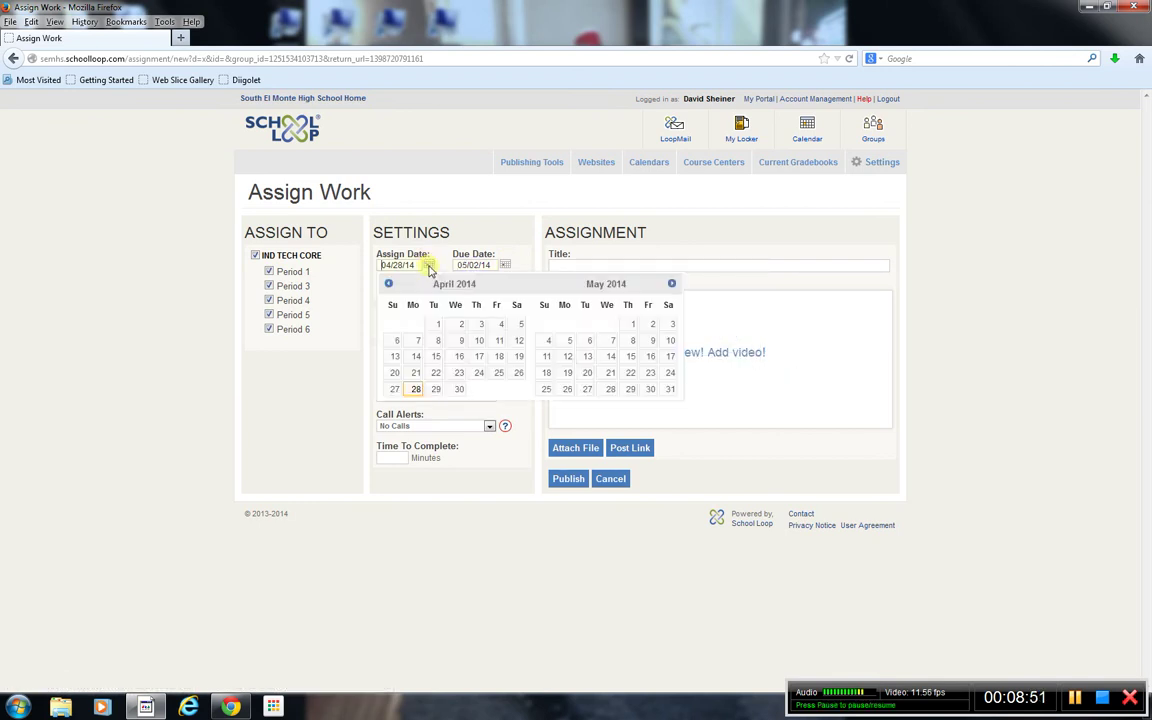
{"action": "left_click", "coordinate": [418, 388]}
Step: Make the assignment worth 25 points in the Project category
{"action": "left_click", "coordinate": [394, 328]}
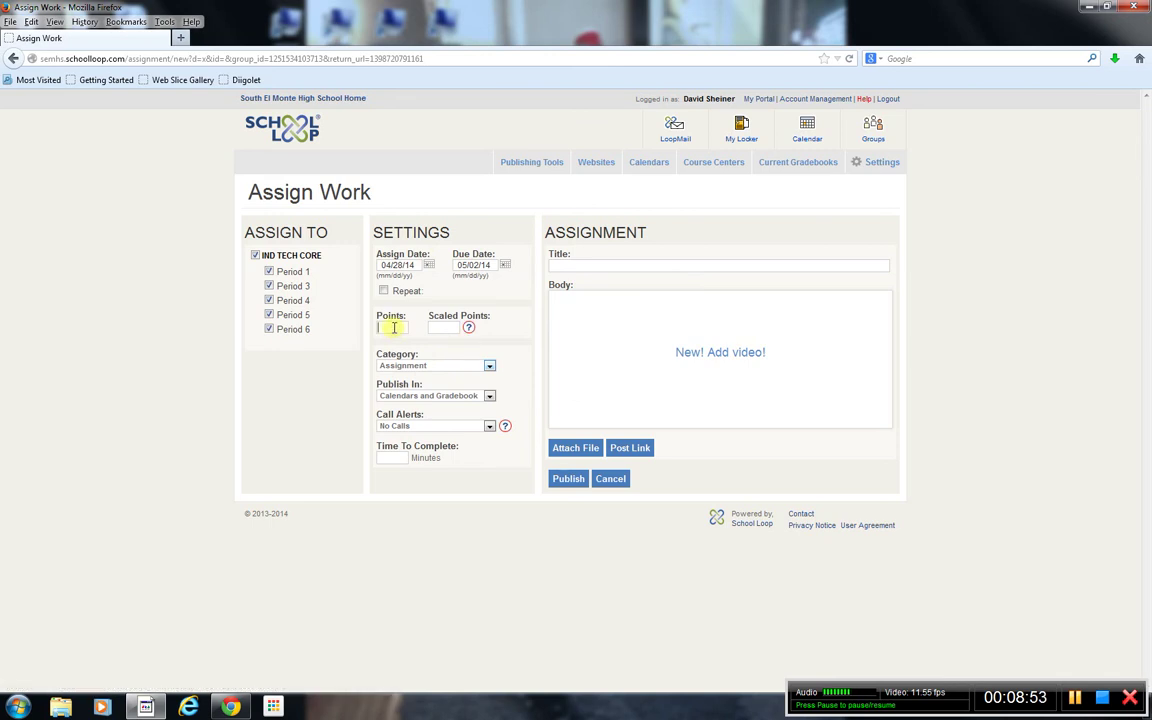
{"action": "type", "text": "25"}
{"action": "left_click", "coordinate": [489, 365]}
{"action": "left_click", "coordinate": [417, 428]}
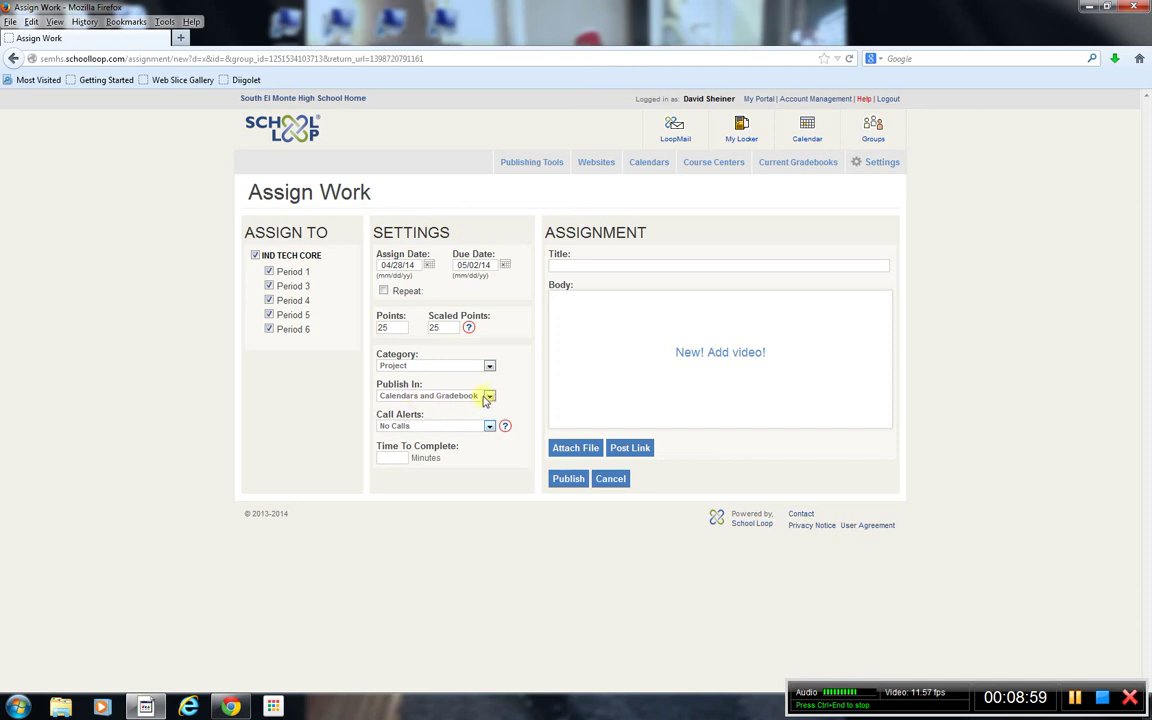
Step: Keep publishing to Calendars and Gradebook, with Assignment Alert calls today and the day before due
{"action": "left_click", "coordinate": [491, 397]}
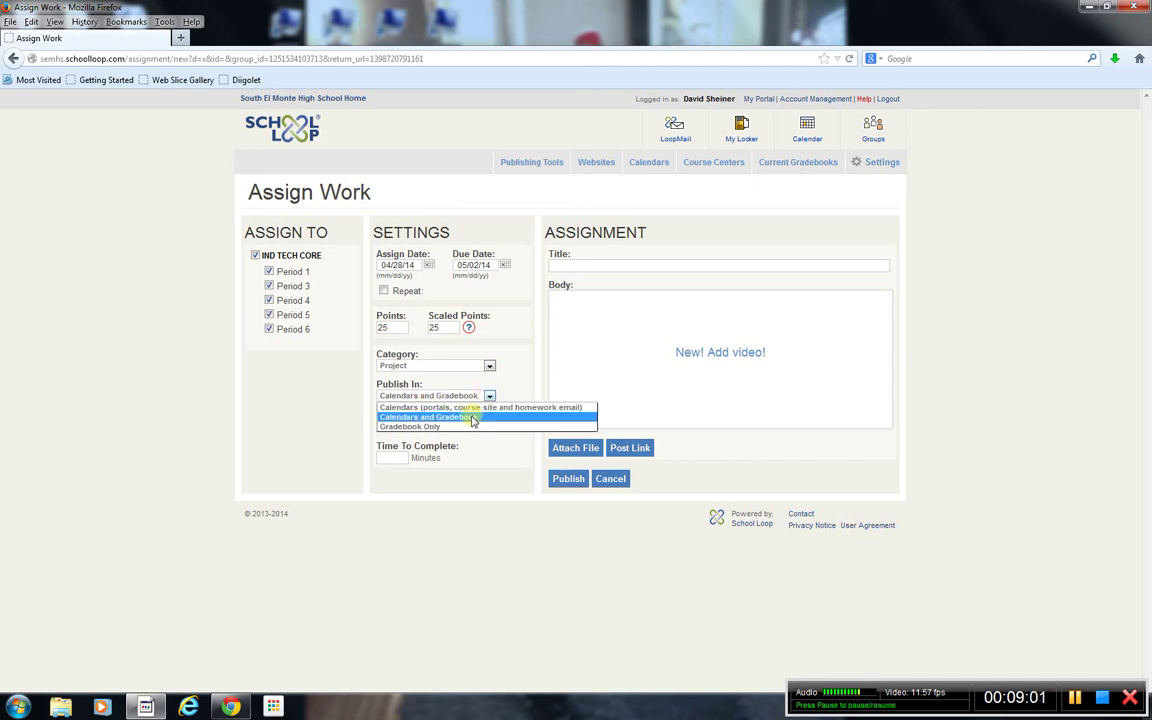
{"action": "left_click", "coordinate": [476, 420]}
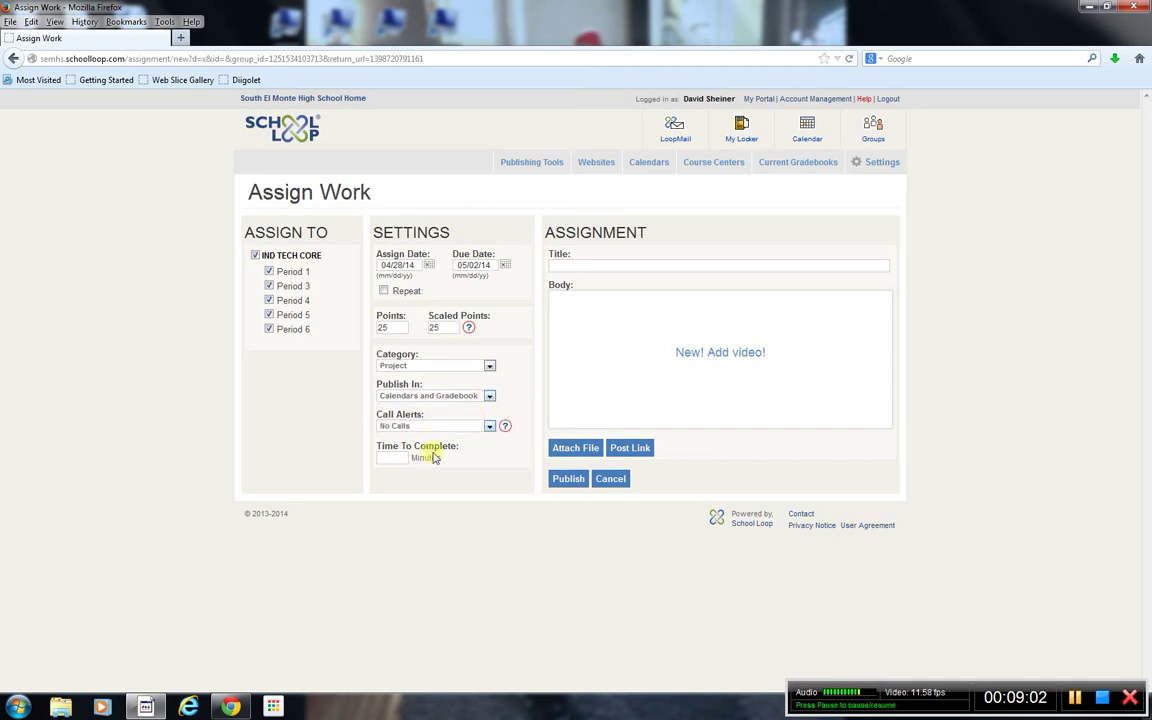
{"action": "left_click", "coordinate": [489, 427]}
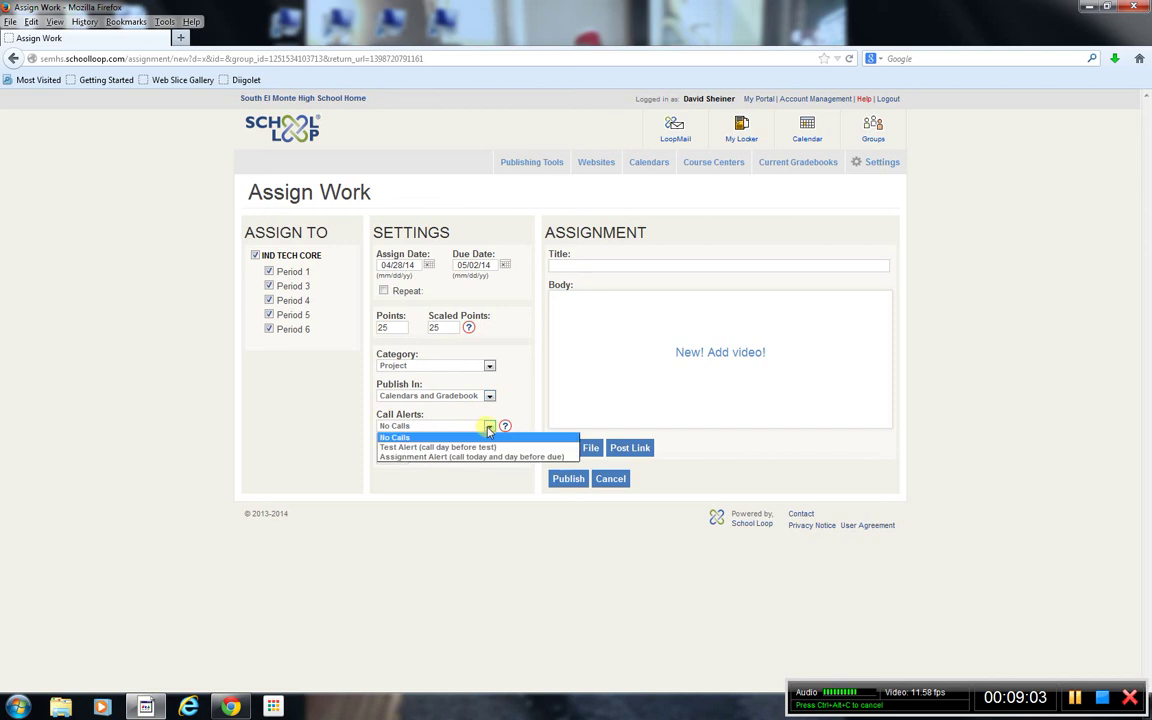
{"action": "left_click", "coordinate": [447, 458]}
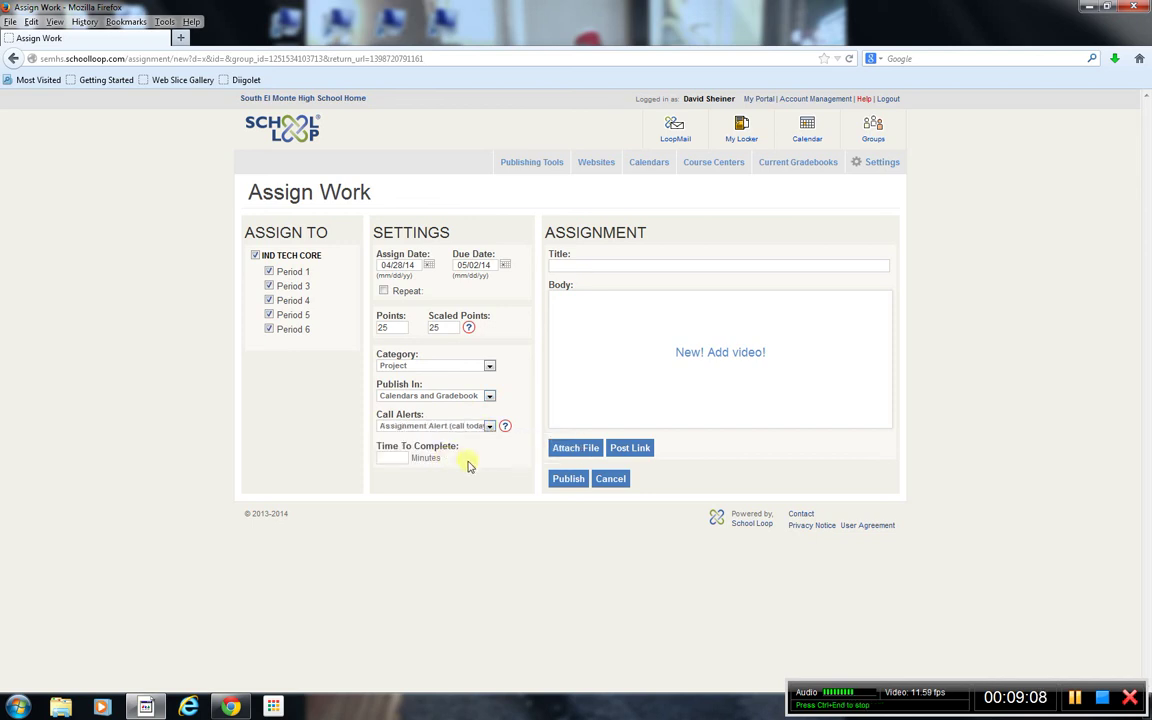
Step: Title the assignment 'Architecture Worksheet', add body 'Complete worksheet using Chapter 4', and publish it
{"action": "left_click", "coordinate": [581, 266]}
{"action": "type", "text": "Architecture"}
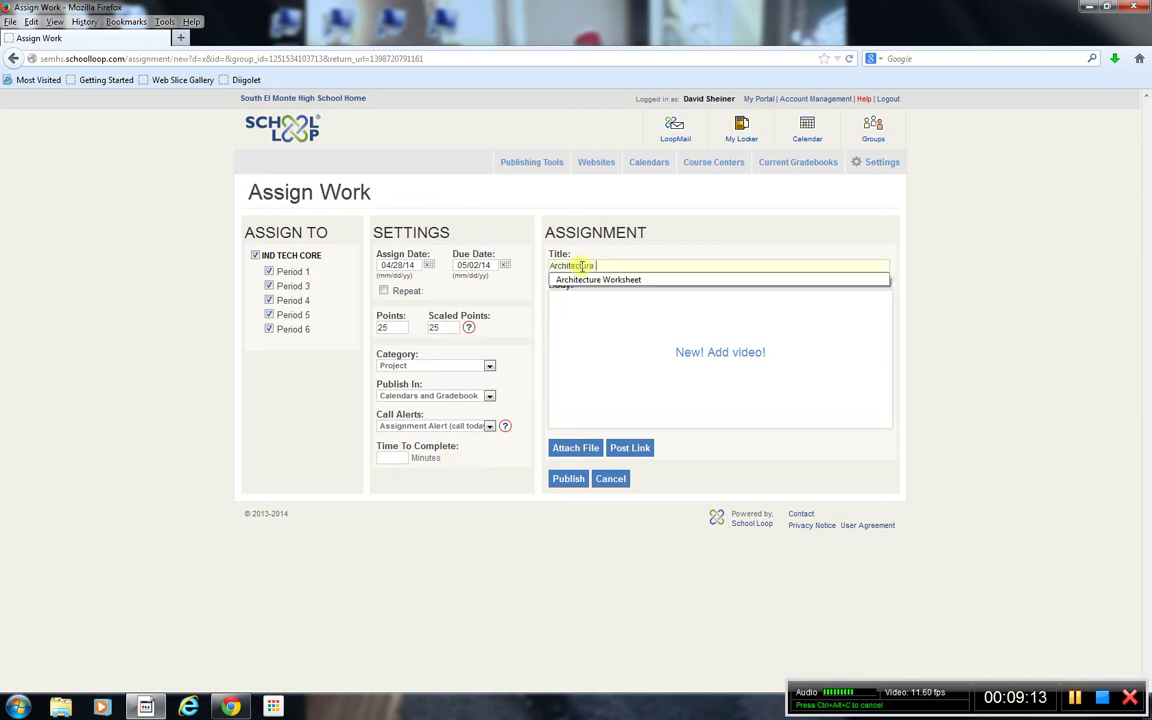
{"action": "left_click", "coordinate": [617, 280]}
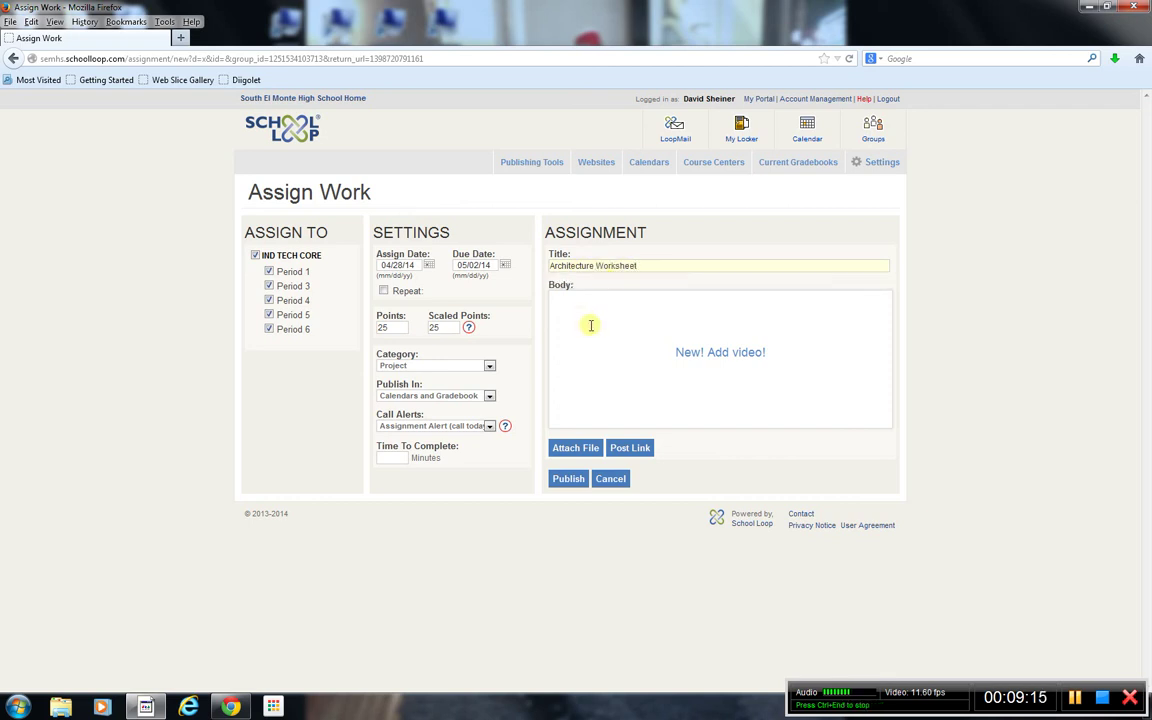
{"action": "left_click", "coordinate": [600, 322]}
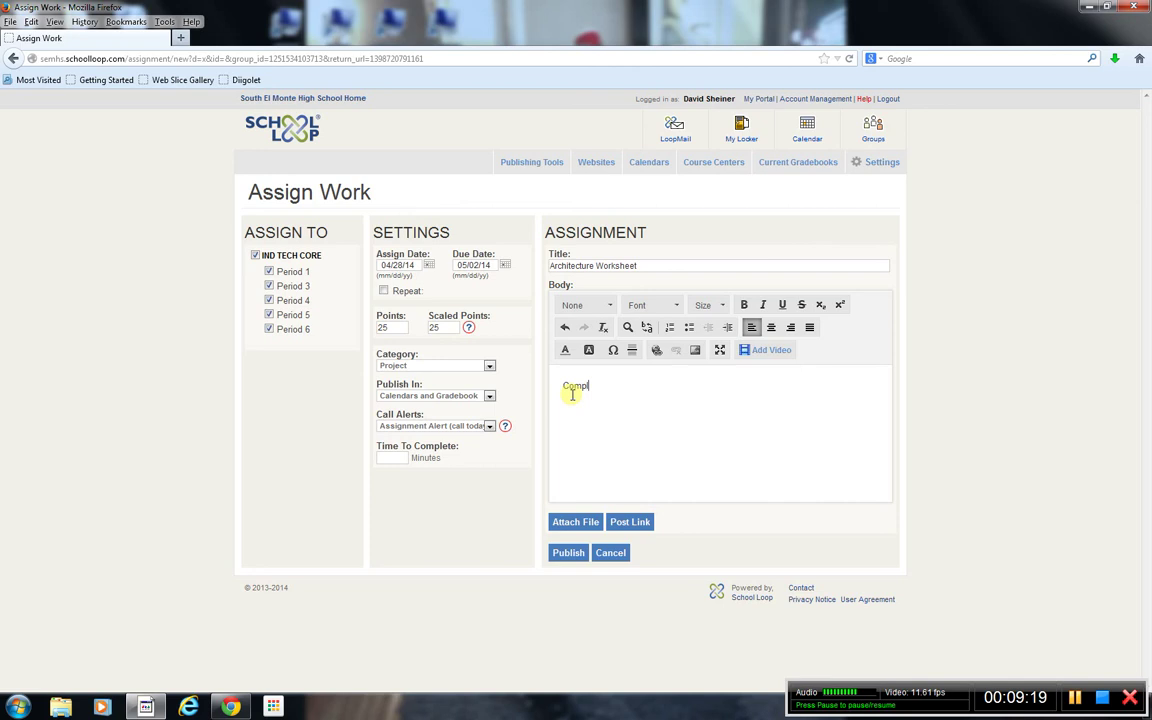
{"action": "type", "text": "Complete worksheet using"}
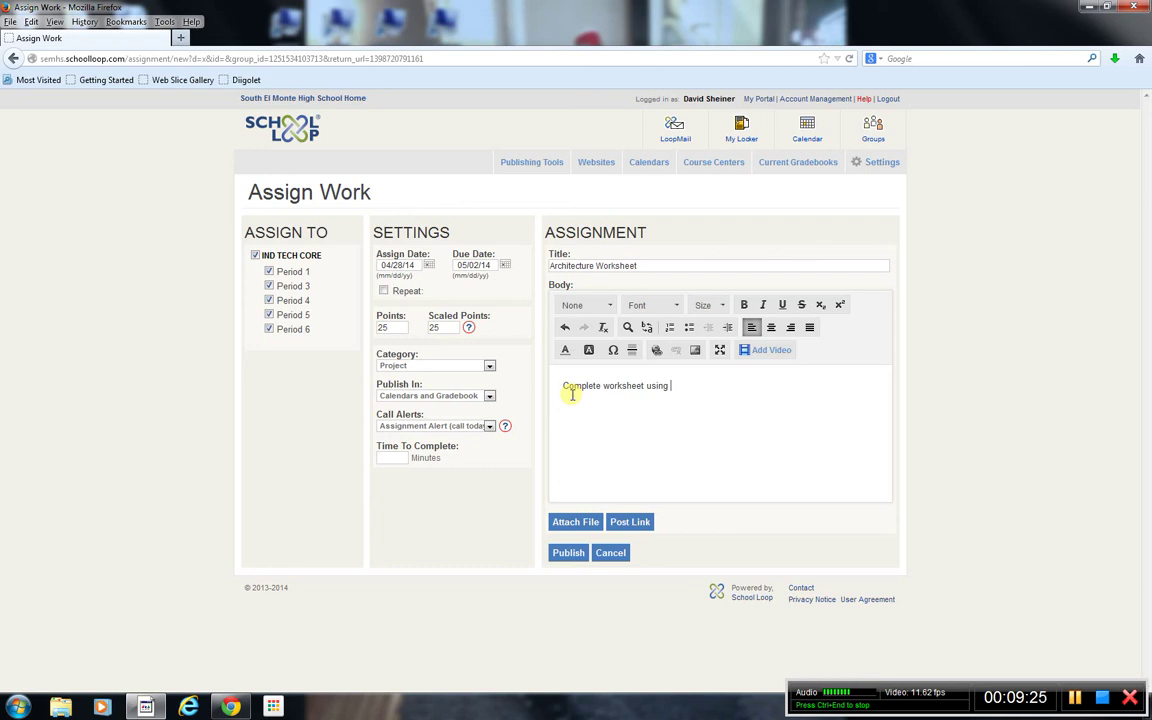
{"action": "type", "text": "er 4"}
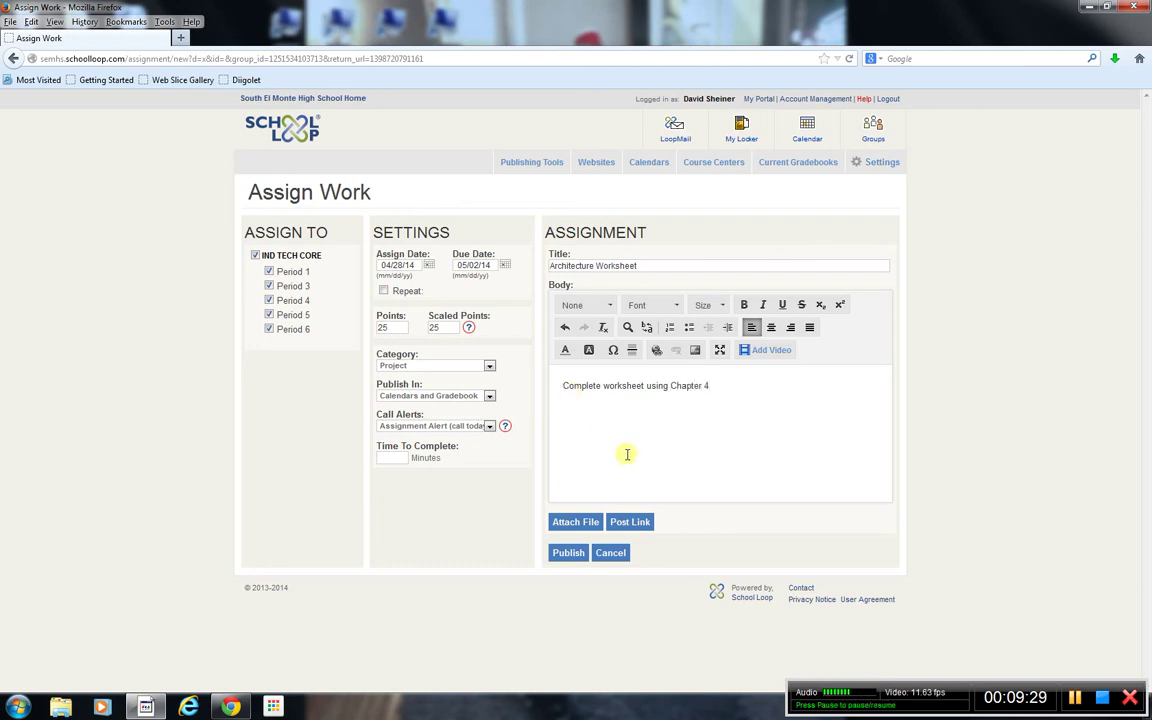
{"action": "left_click", "coordinate": [567, 553]}
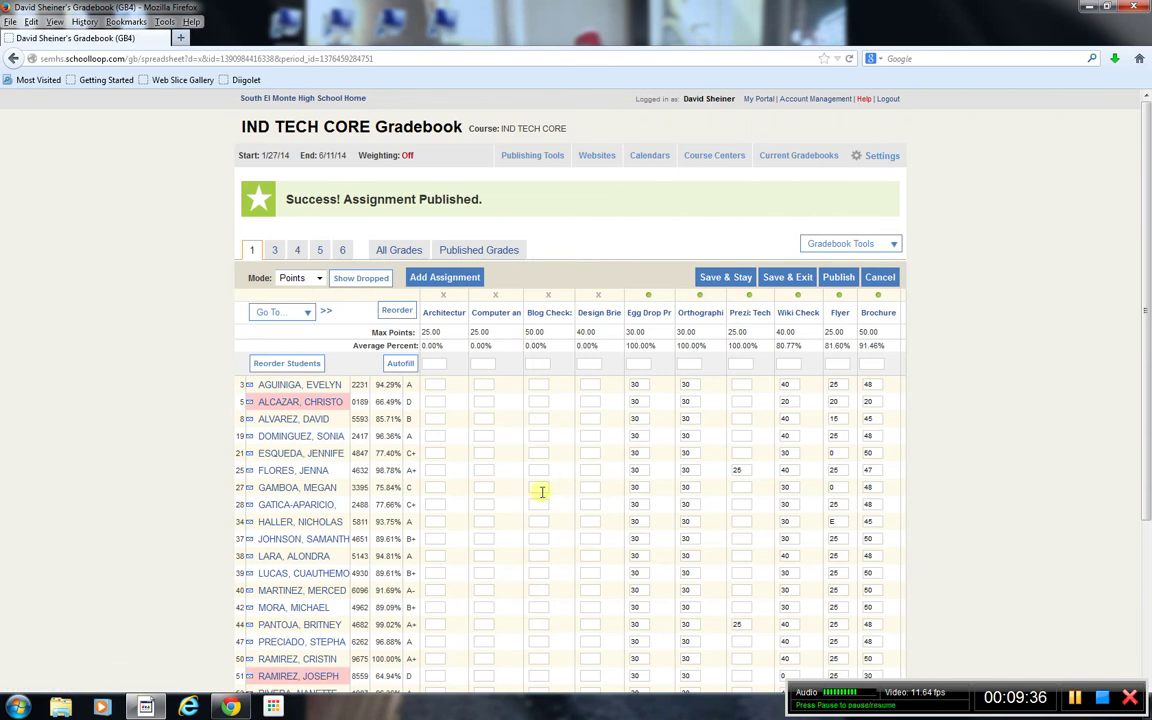
Step: Open My Portal and check Architecture Worksheet under Current Assignments and on the 5/2 calendar
{"action": "left_click", "coordinate": [760, 102]}
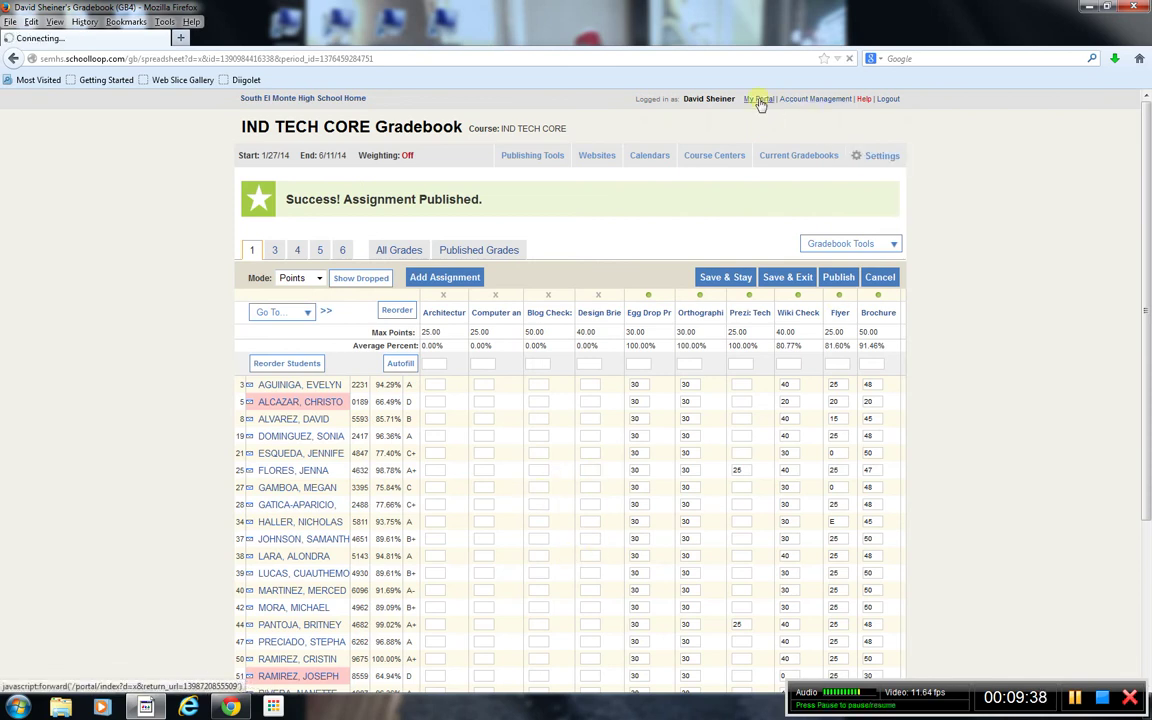
{"action": "scroll", "coordinate": [599, 329], "scroll_direction": "down", "scroll_amount": 10}
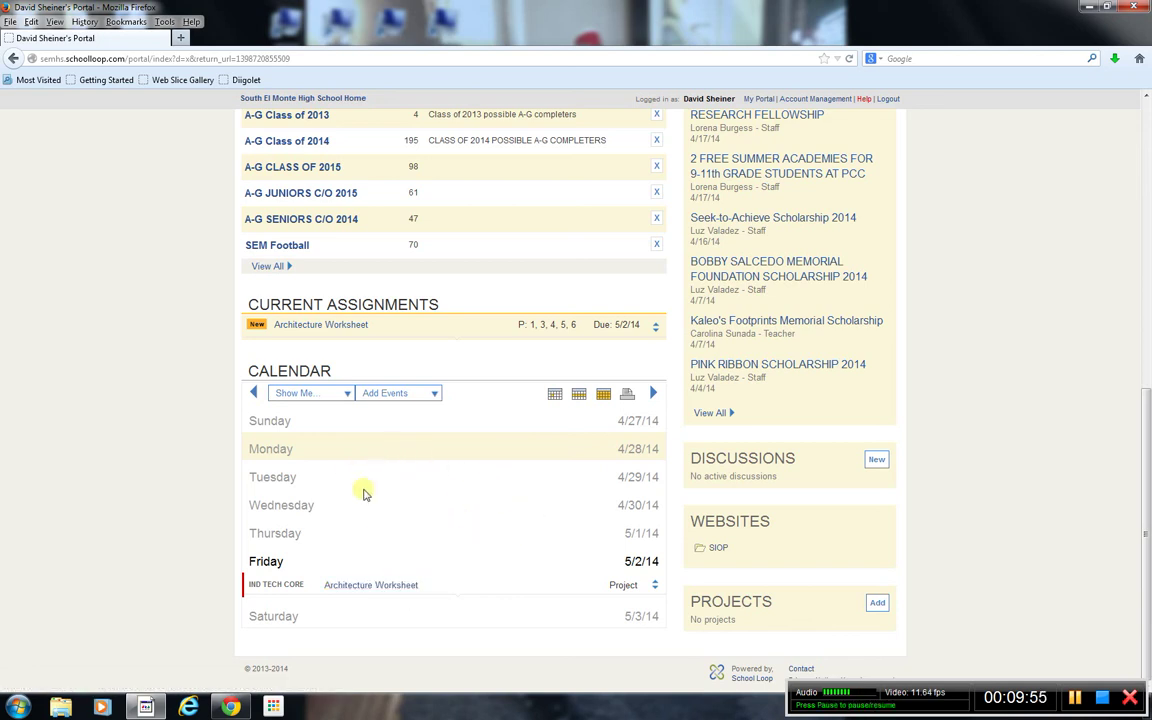
{"action": "scroll", "coordinate": [365, 491], "scroll_direction": "up", "scroll_amount": 4}
{"action": "scroll", "coordinate": [740, 640], "scroll_direction": "up", "scroll_amount": 1}
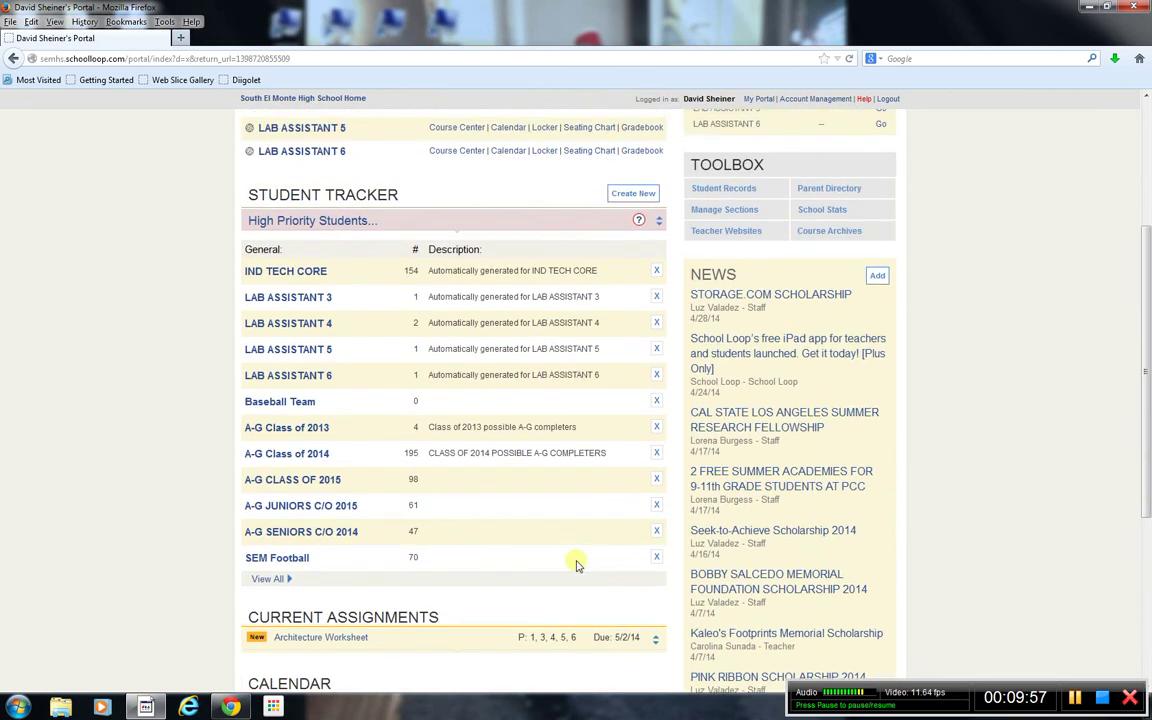
{"action": "scroll", "coordinate": [590, 560], "scroll_direction": "down", "scroll_amount": 5}
{"action": "left_click", "coordinate": [435, 394]}
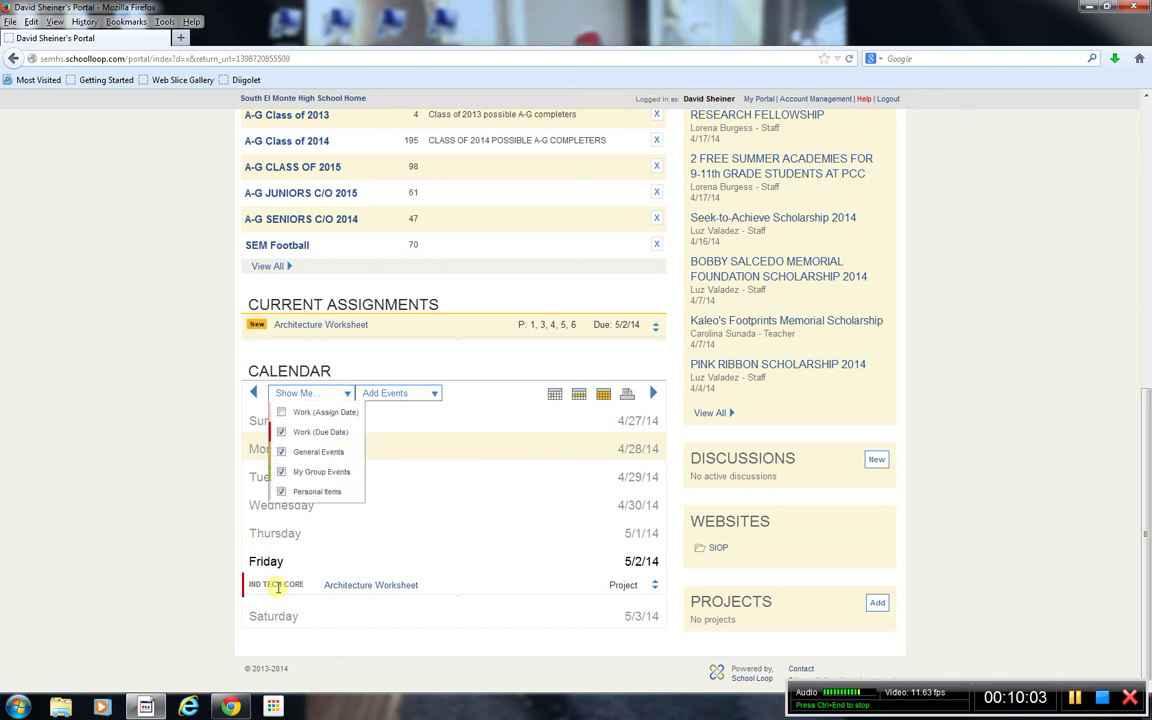
{"action": "scroll", "coordinate": [782, 432], "scroll_direction": "up", "scroll_amount": 5}
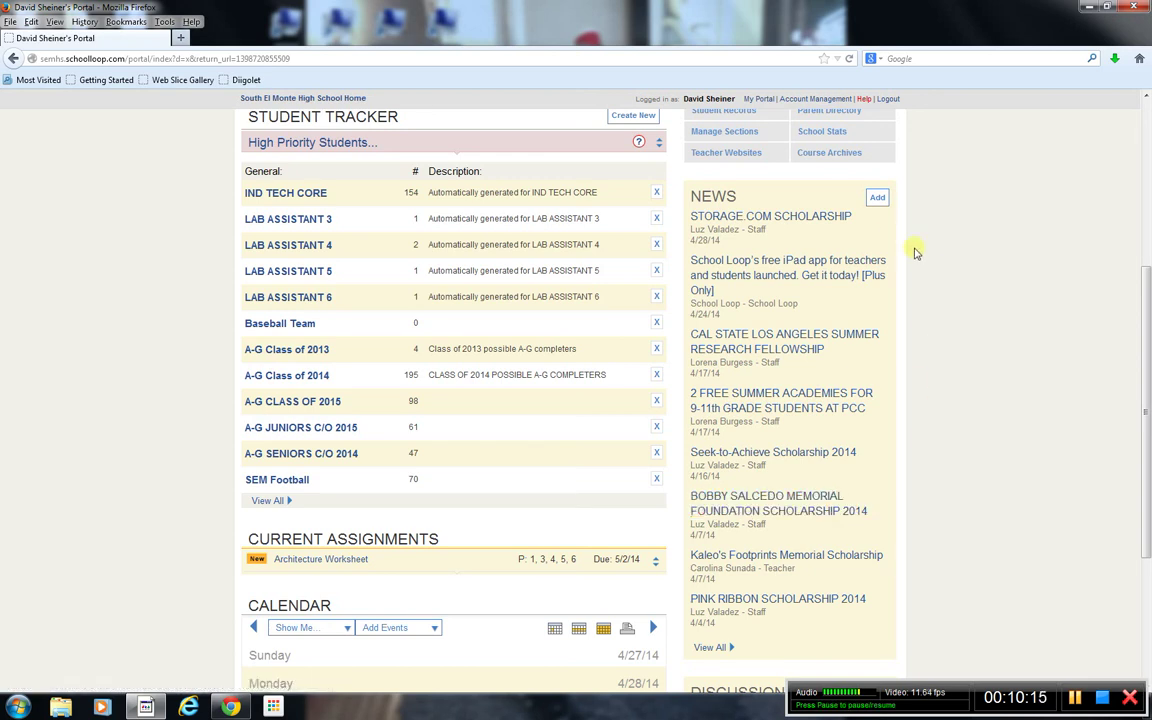
Step: Add a News item headlined 'CTE Fair' with publish and expiry dates both 05/22/14
{"action": "left_click", "coordinate": [877, 202]}
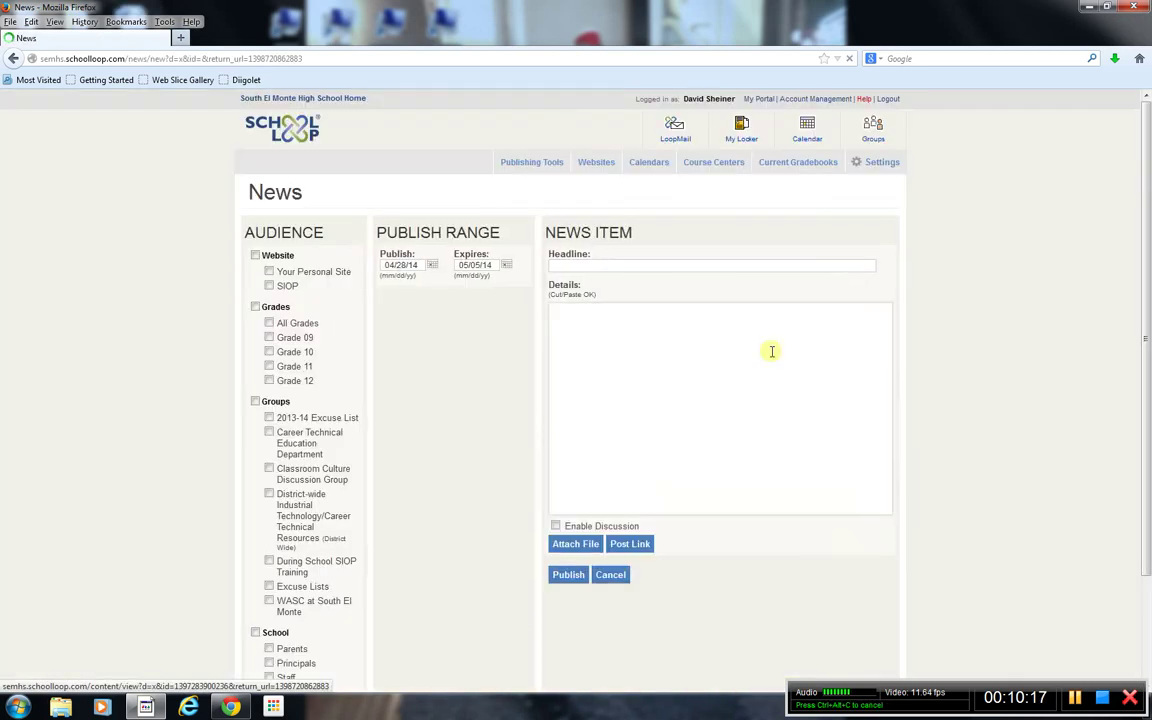
{"action": "left_click", "coordinate": [649, 268]}
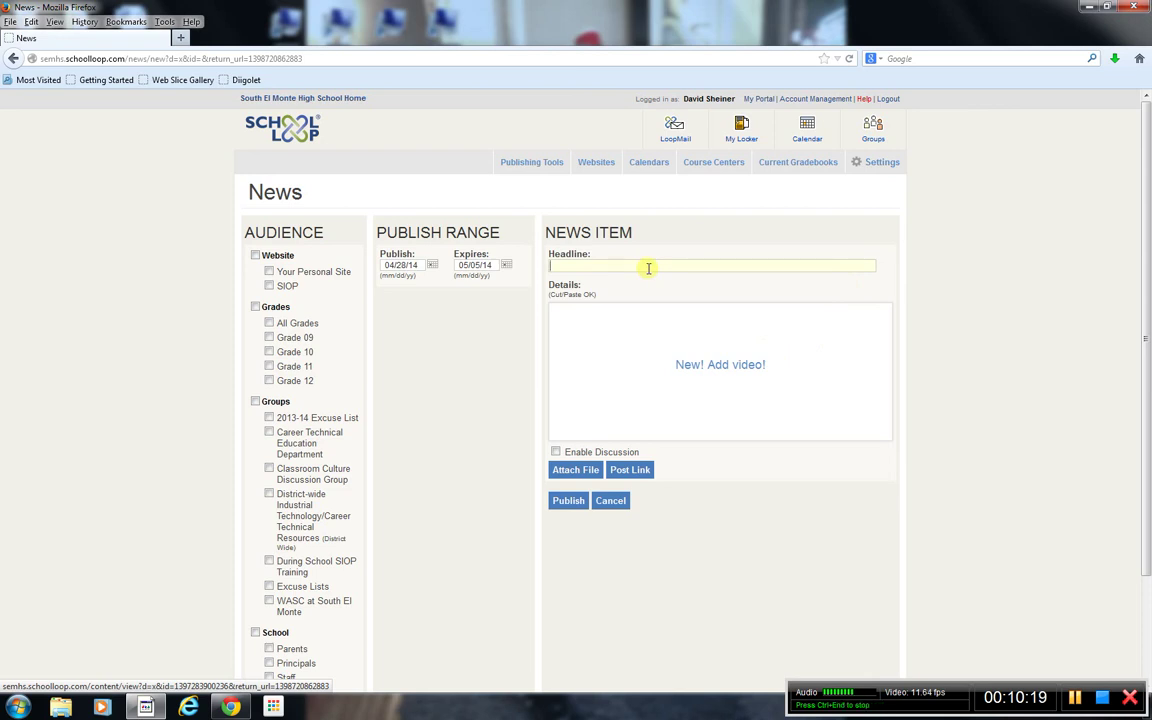
{"action": "type", "text": "CTE Fair"}
{"action": "left_click", "coordinate": [432, 266]}
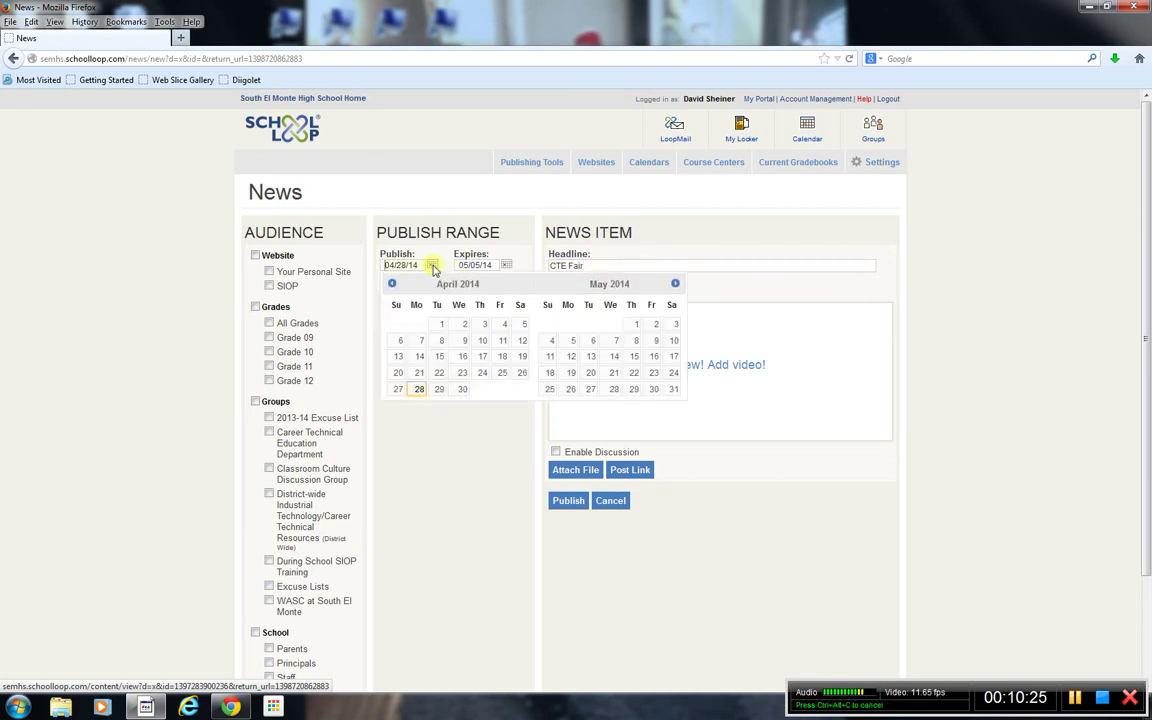
{"action": "left_click", "coordinate": [633, 374]}
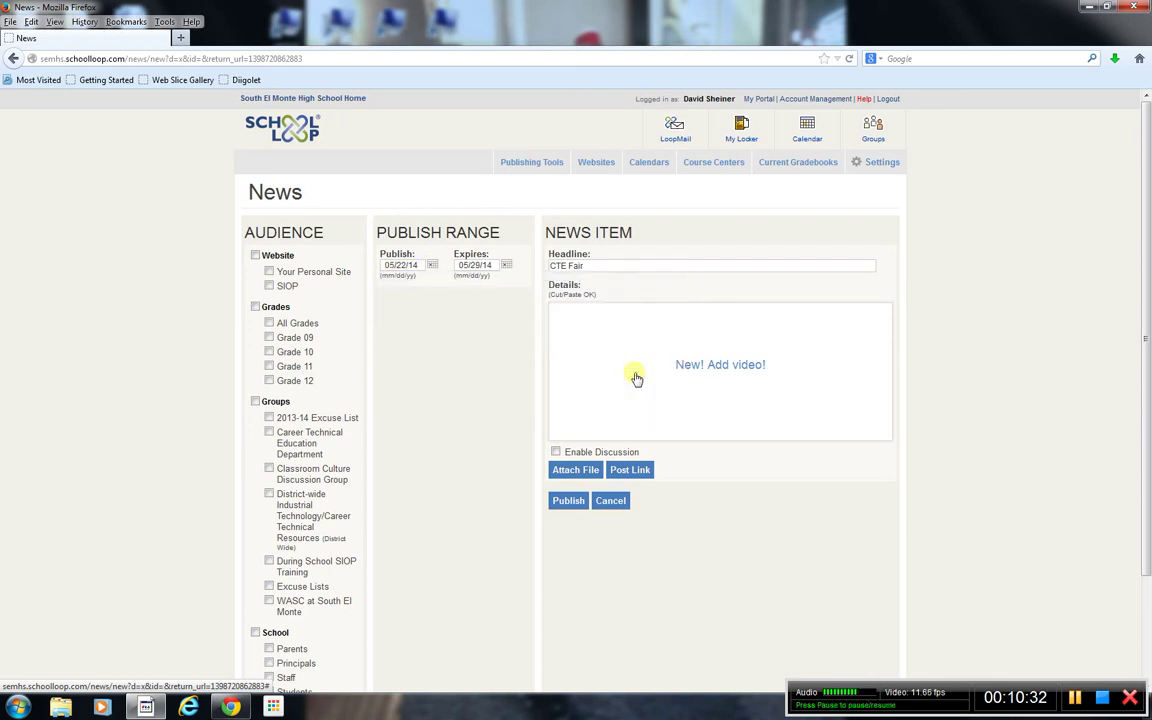
{"action": "left_click", "coordinate": [505, 268]}
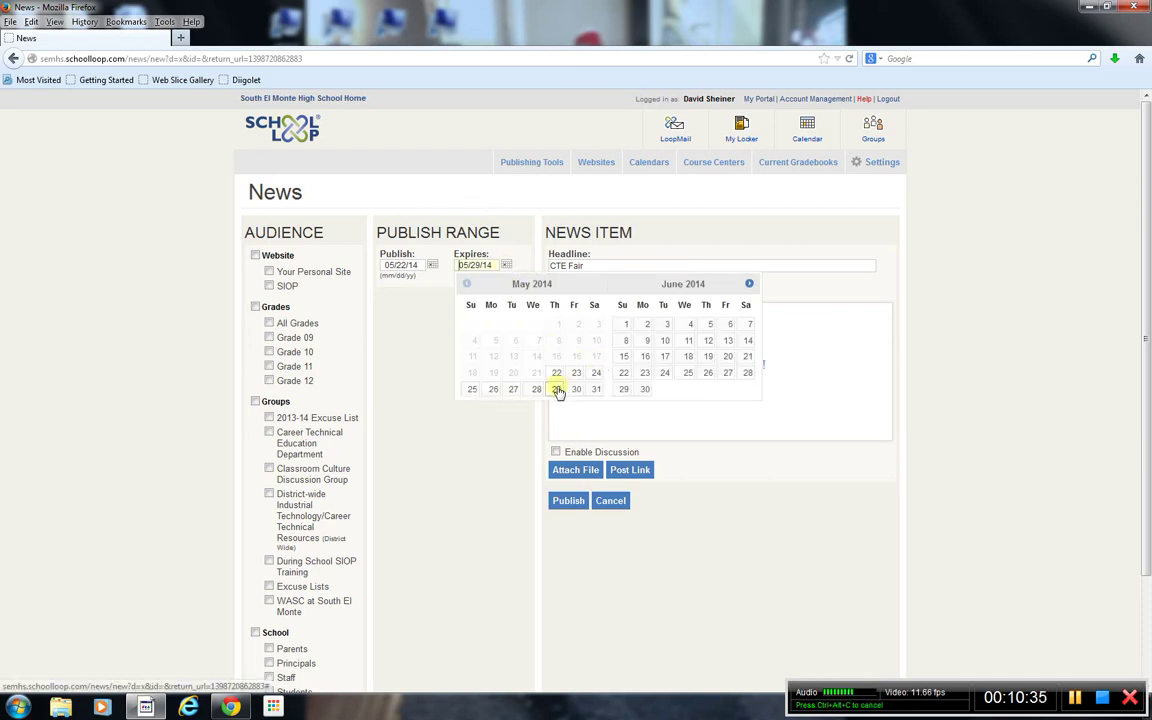
{"action": "left_click", "coordinate": [557, 374]}
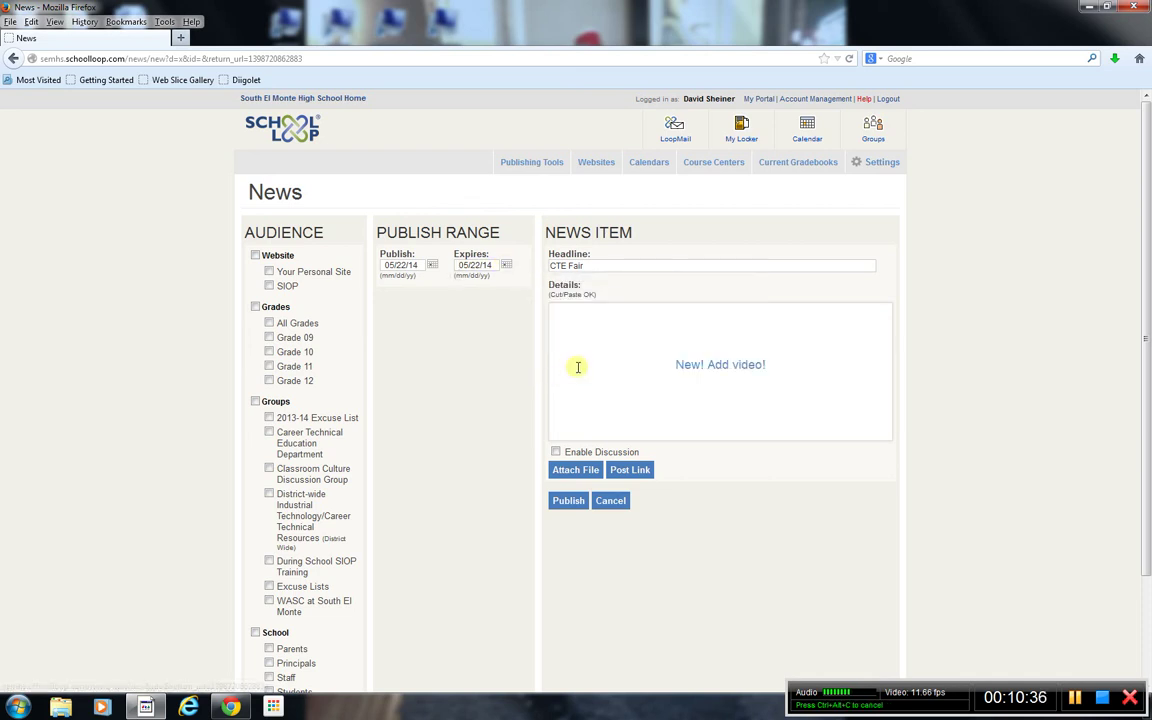
{"action": "left_click", "coordinate": [576, 316]}
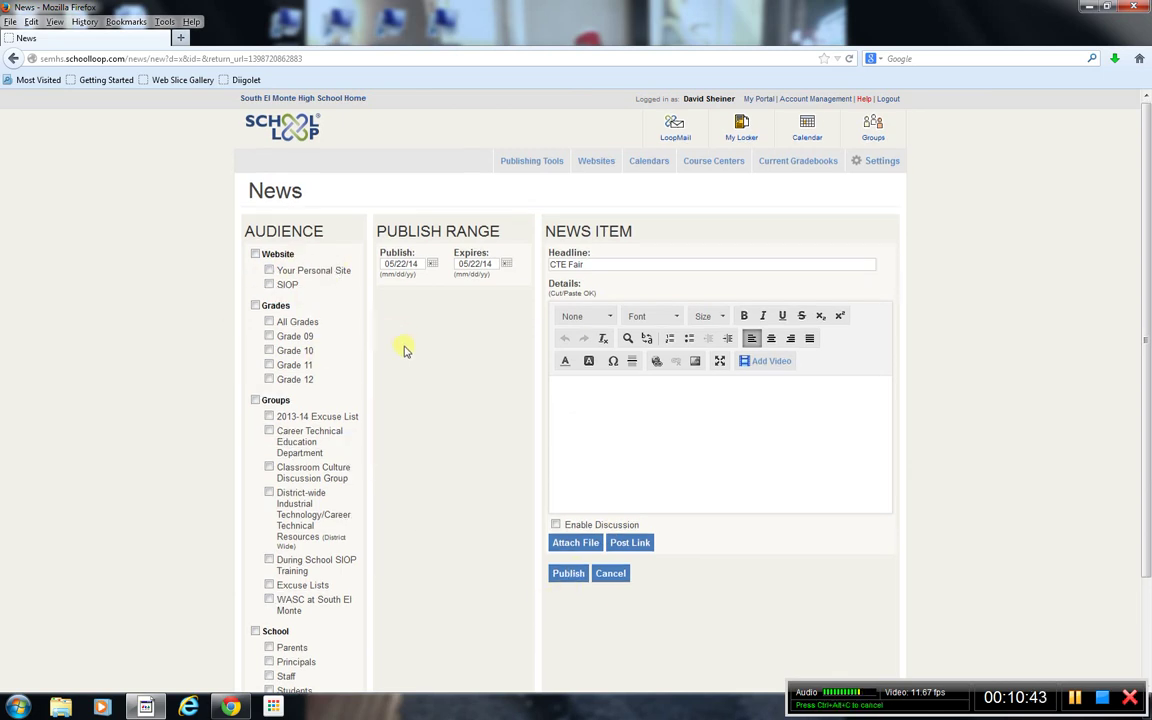
{"action": "scroll", "coordinate": [403, 347], "scroll_direction": "down", "scroll_amount": 3}
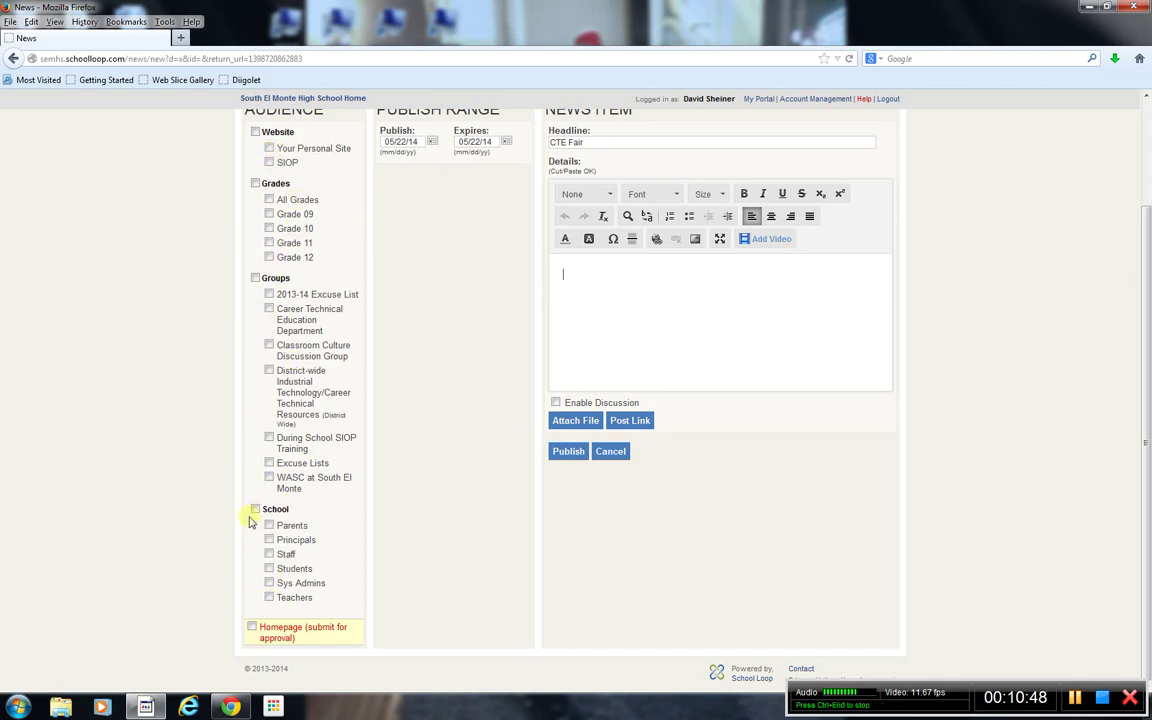
{"action": "scroll", "coordinate": [273, 442], "scroll_direction": "up", "scroll_amount": 3}
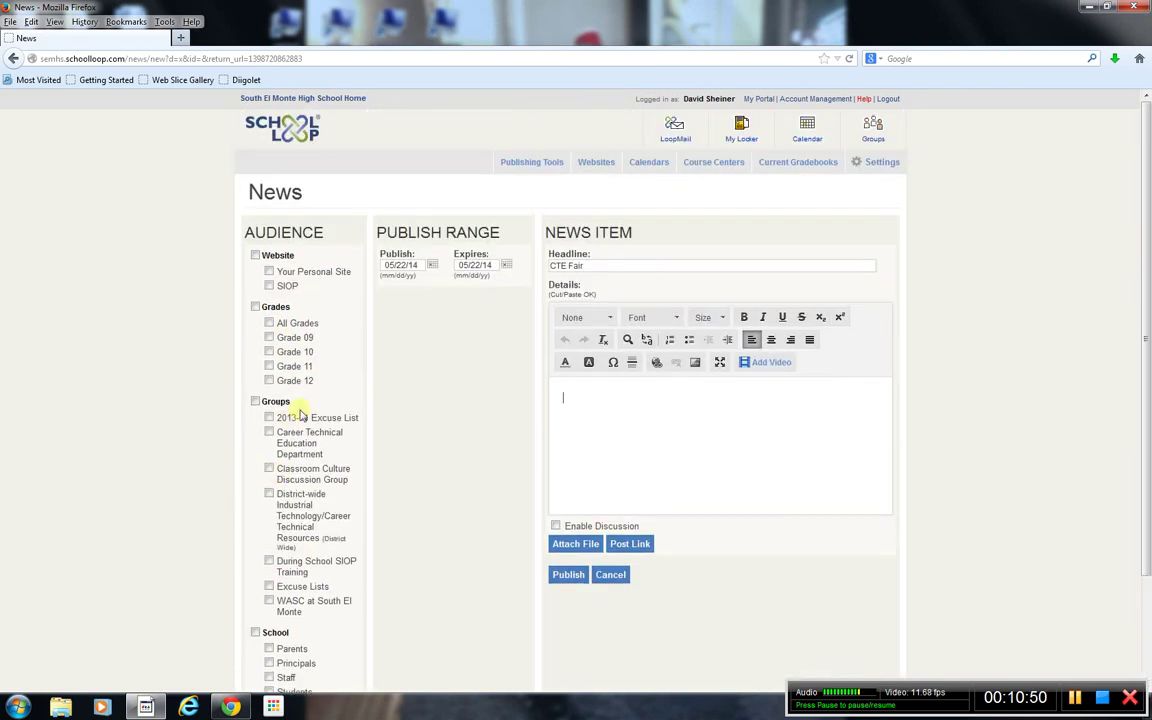